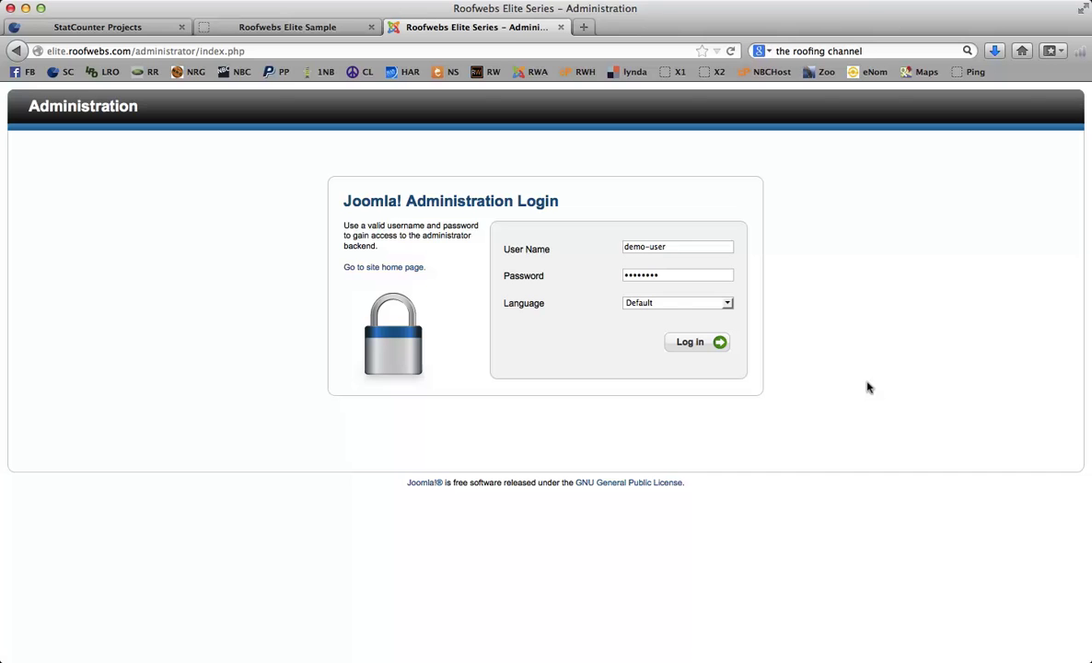
- On the public roofing site, open the IB Roof Systems page from the commercial manufacturers
left_click(249, 27)
mouse_move(595, 165)
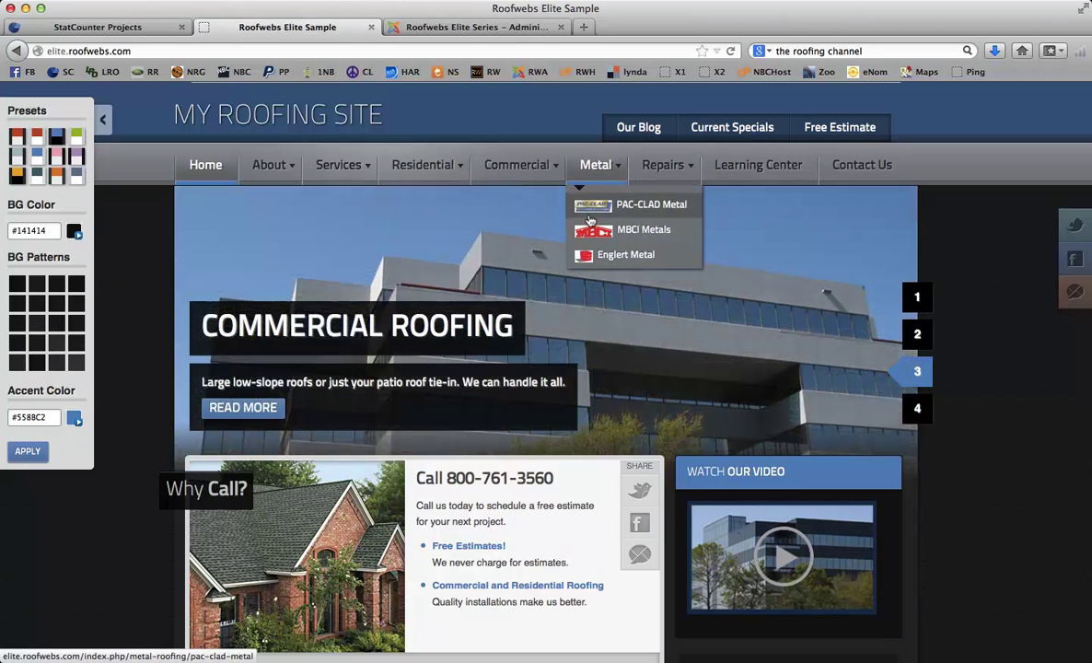
mouse_move(516, 165)
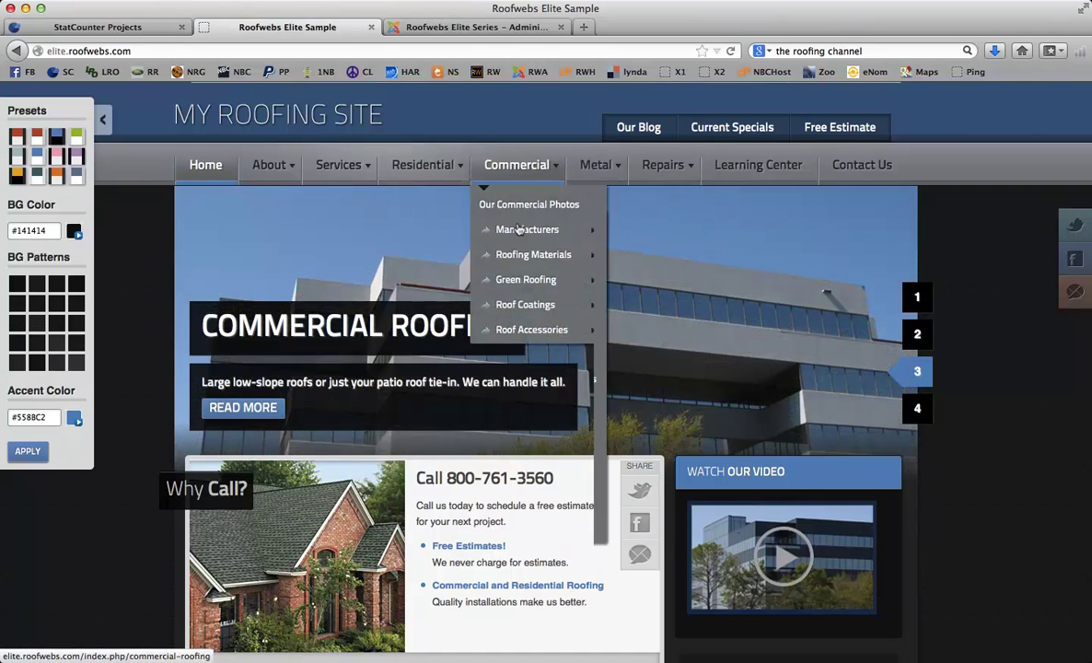
mouse_move(526, 229)
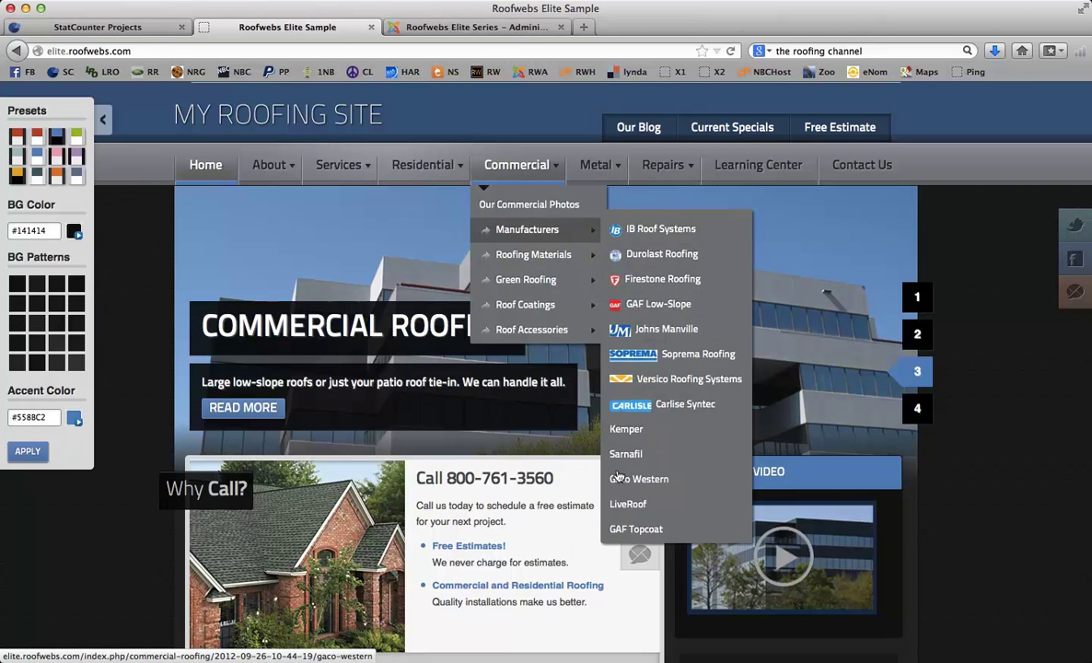
left_click(651, 230)
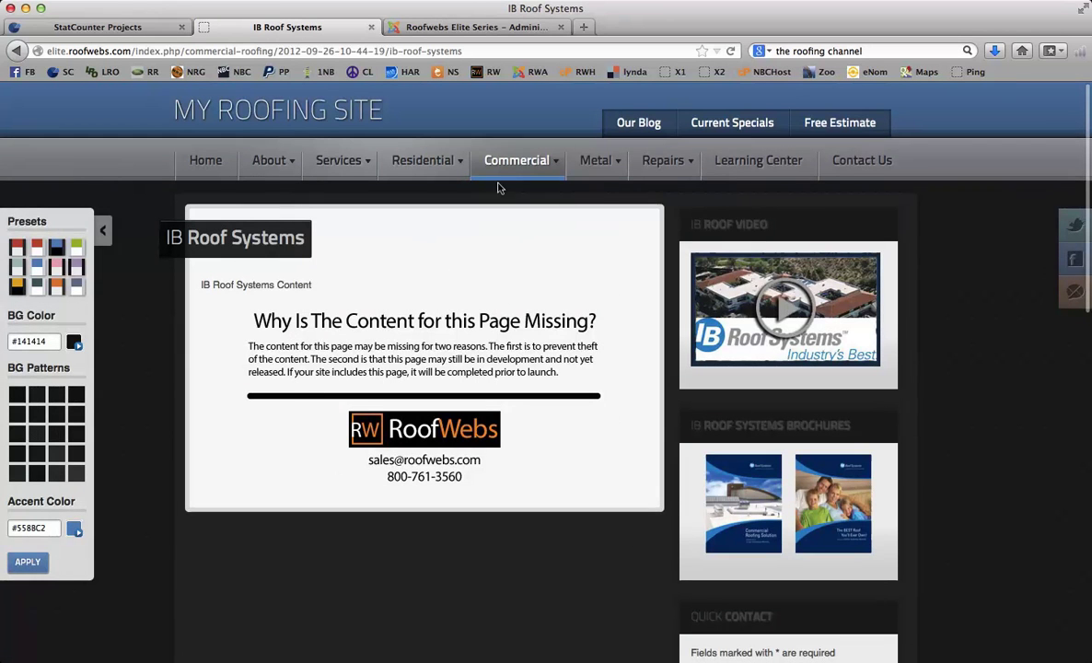
- Log in to the Joomla administration with the prefilled credentials
left_click(453, 27)
left_click(682, 341)
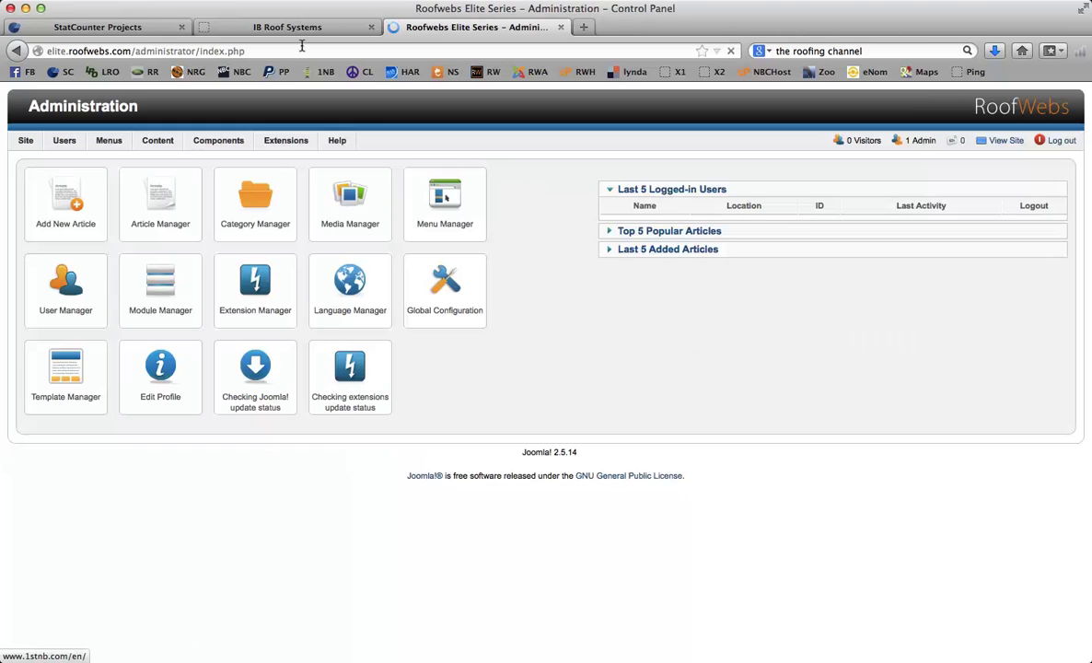
- Return to the public site and locate IB Roof Systems among the commercial manufacturers
left_click(302, 27)
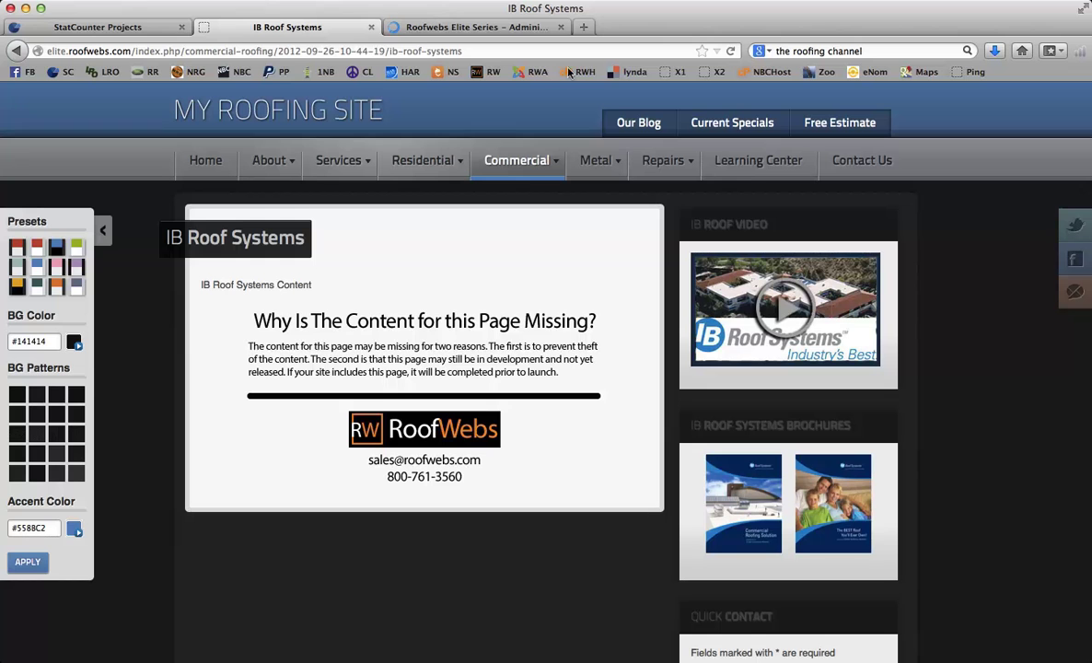
mouse_move(498, 155)
mouse_move(504, 224)
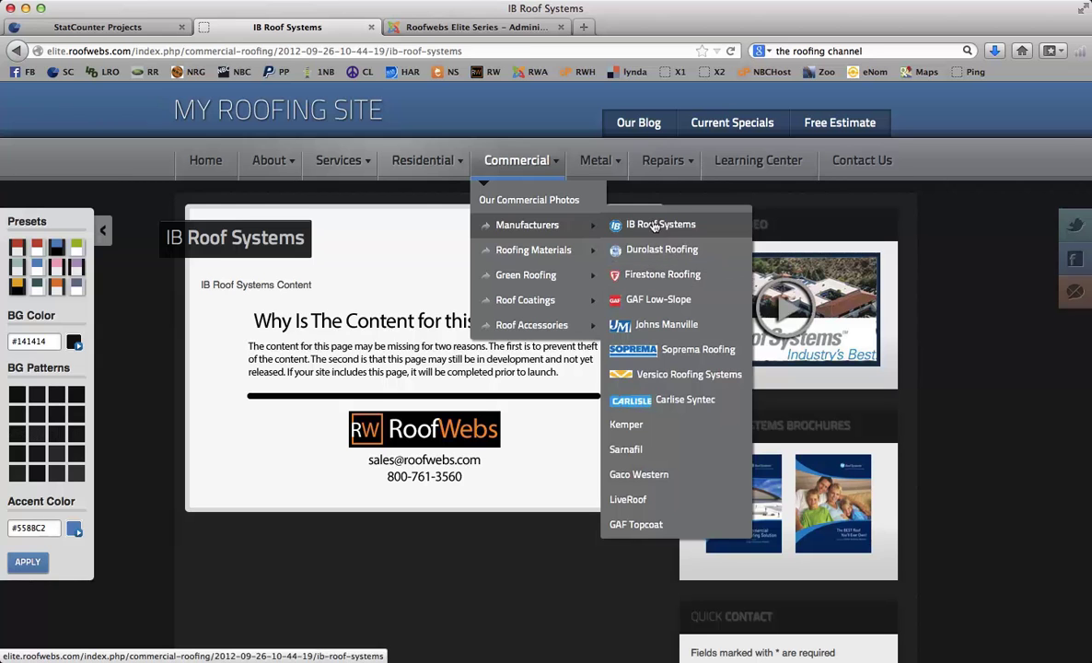
- List the Main Menu items in the administration and increase the number of items displayed per page
left_click(463, 28)
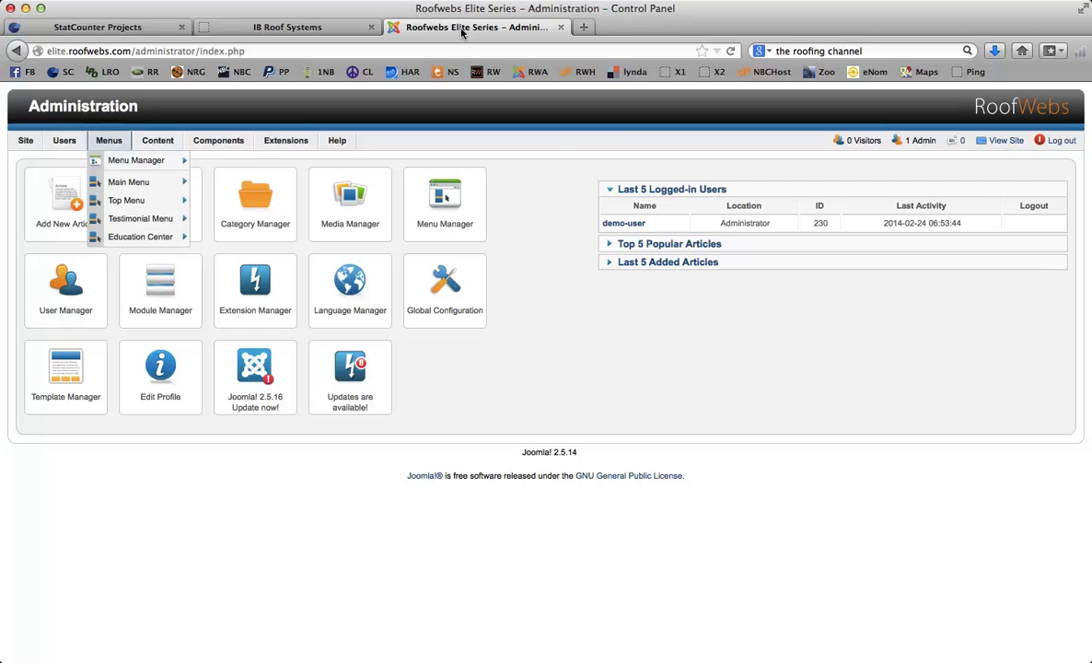
left_click(109, 181)
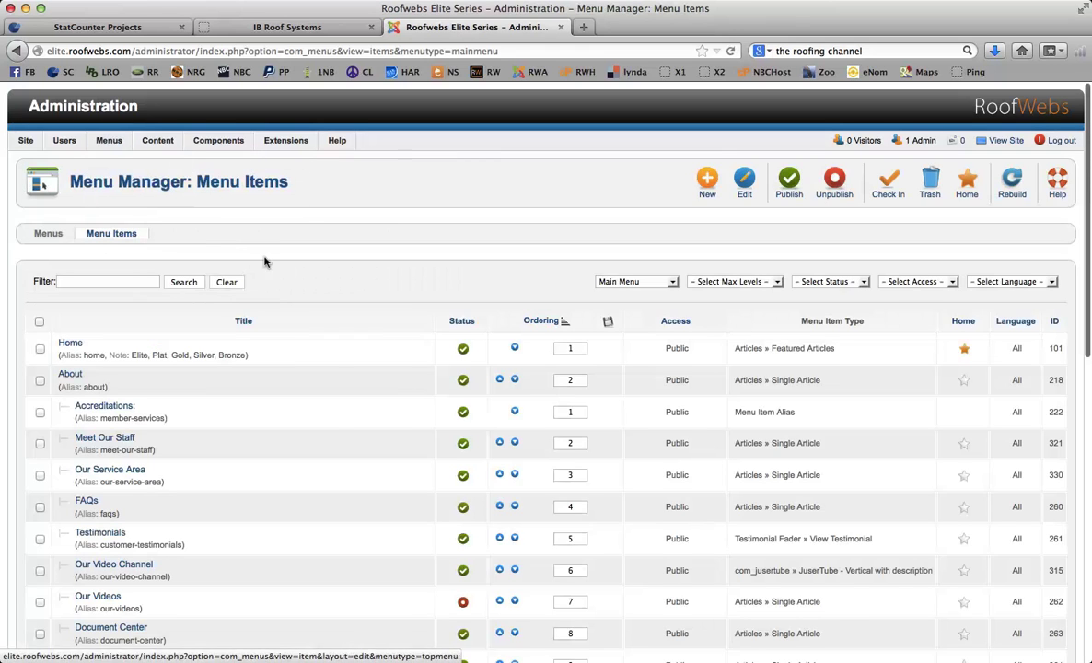
scroll(340, 293, "down", 10)
scroll(340, 293, "down", 2)
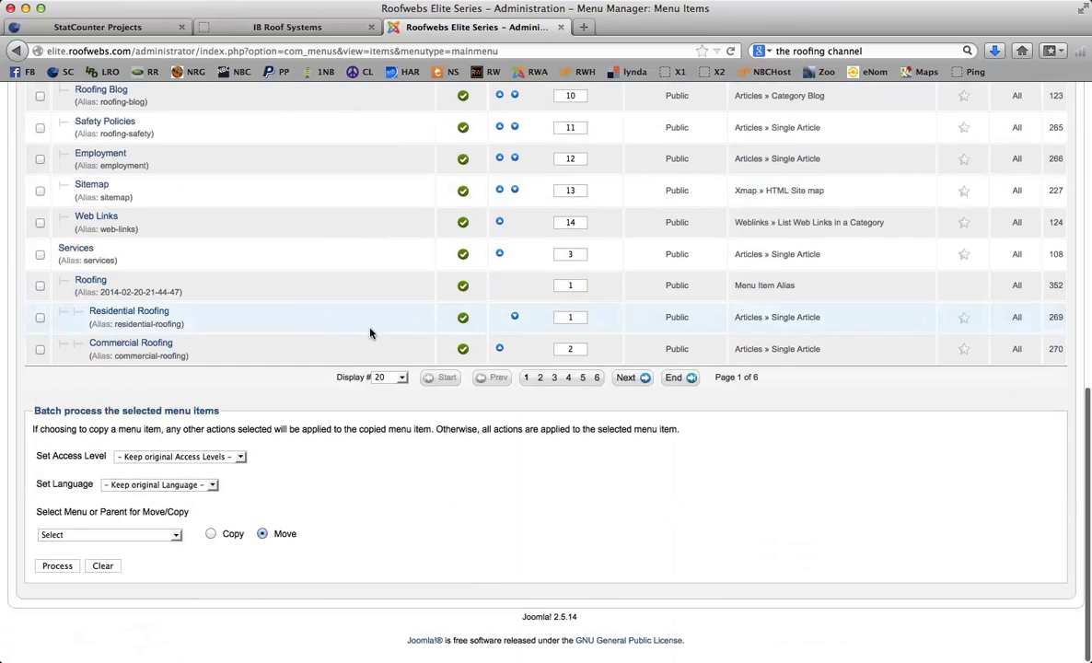
left_click(387, 377)
left_click(379, 468)
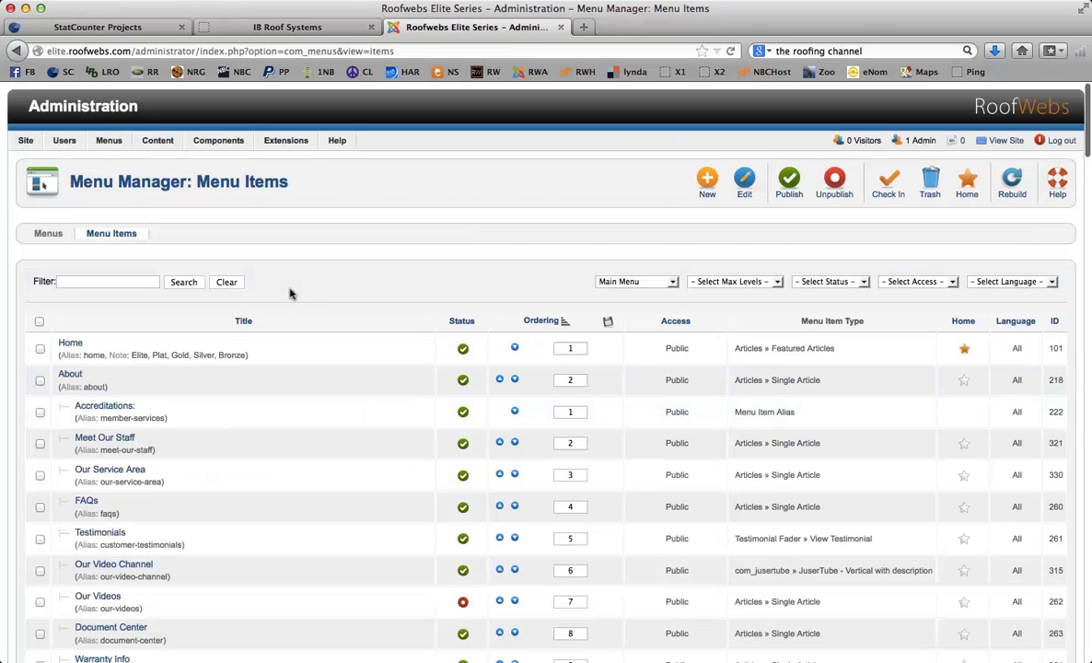
- Unpublish the IB Roof Systems menu item under Commercial > Manufacturers and check its status in the list
scroll(304, 291, "down", 8)
scroll(313, 291, "down", 10)
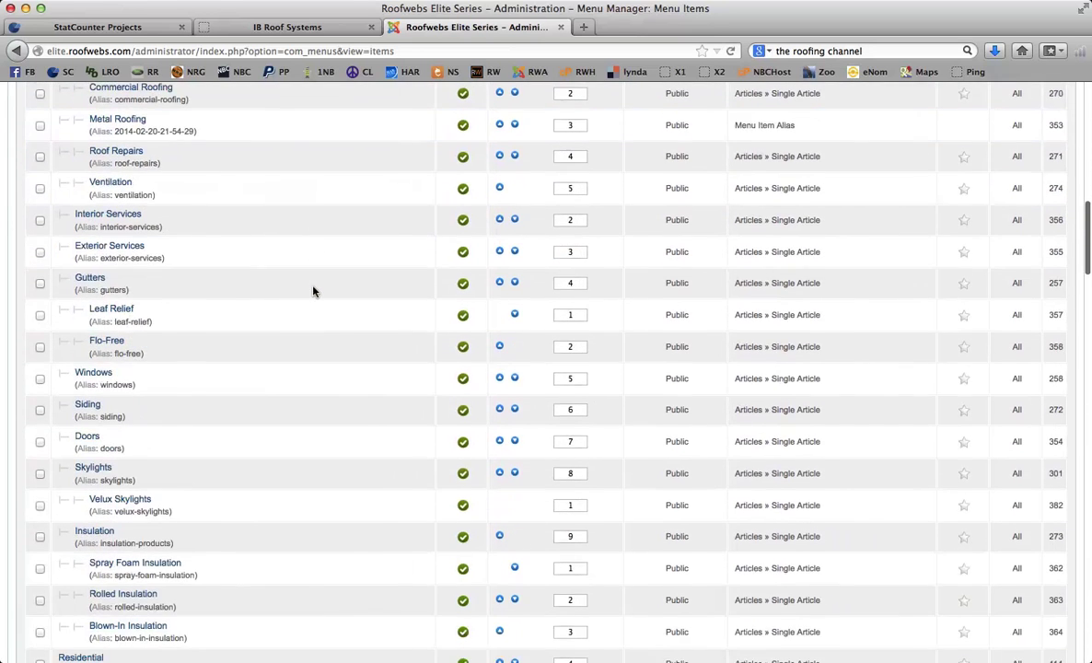
scroll(313, 291, "down", 10)
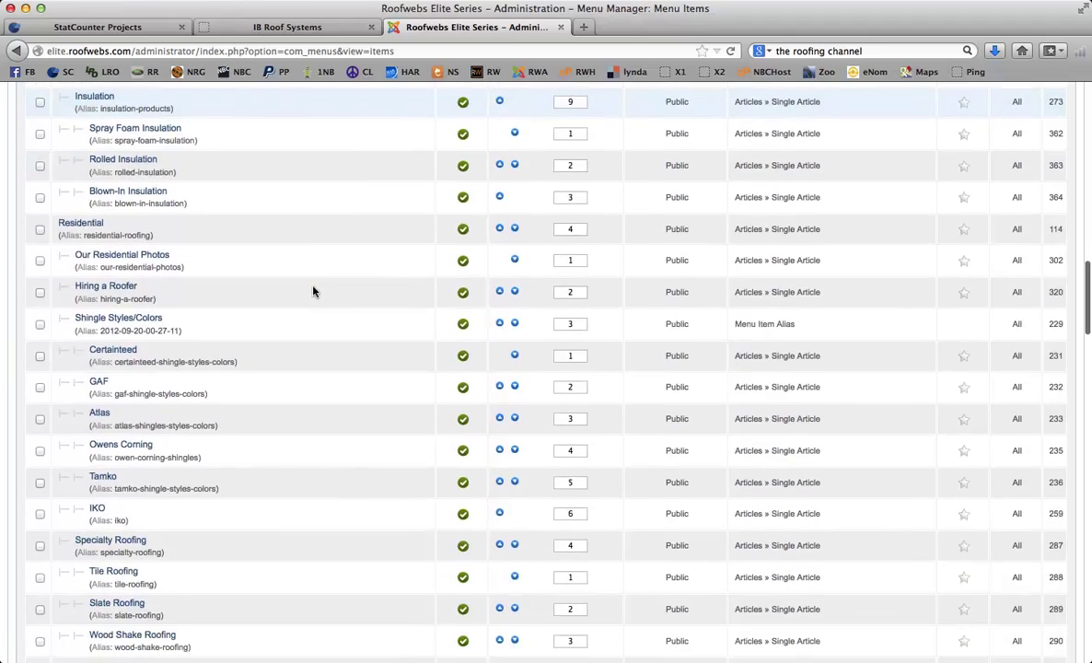
scroll(313, 291, "down", 10)
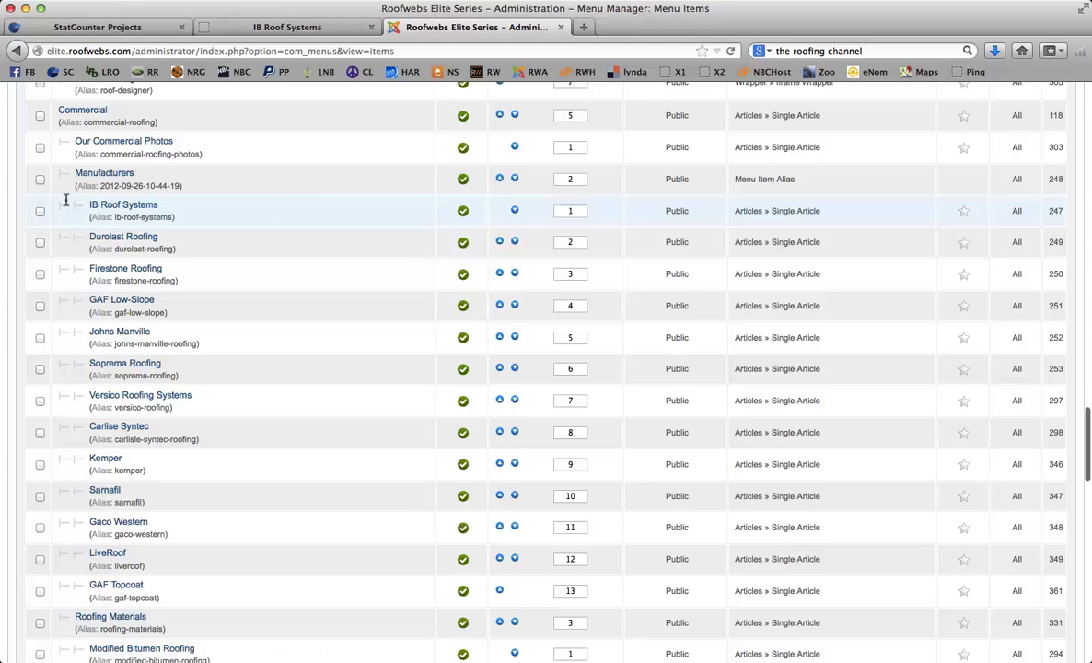
left_click(40, 210)
scroll(307, 329, "up", 15)
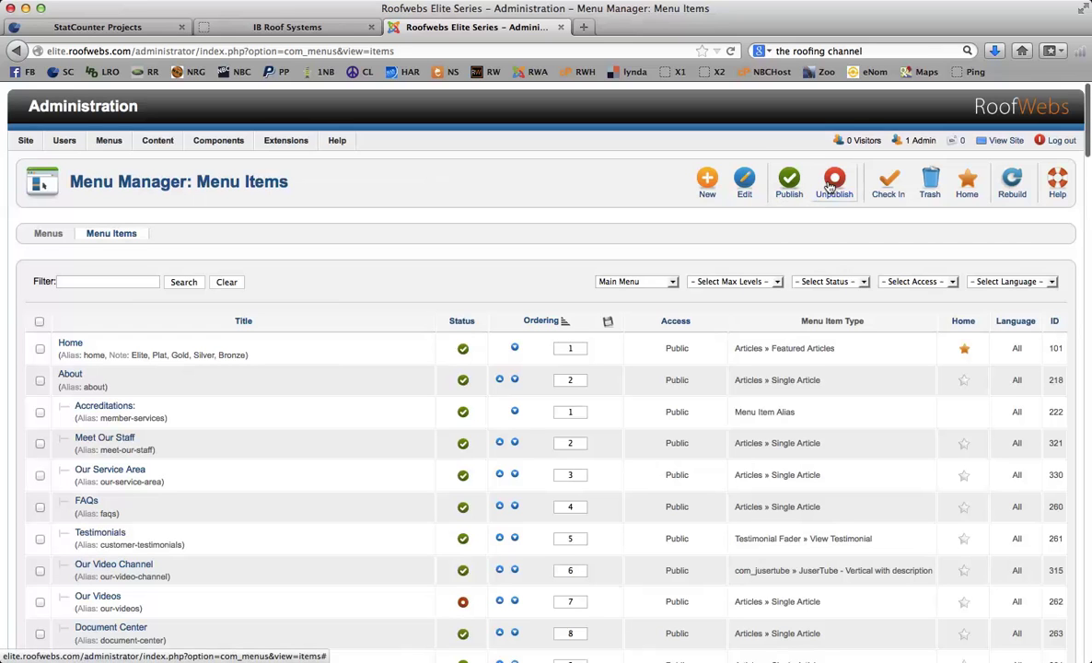
left_click(831, 187)
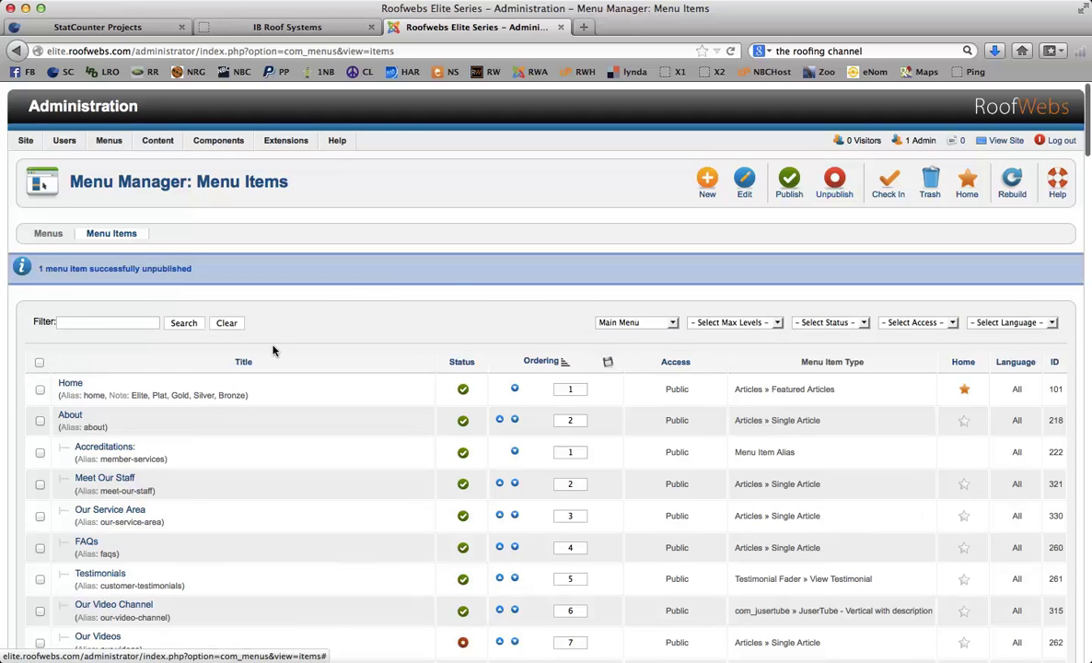
scroll(338, 318, "down", 20)
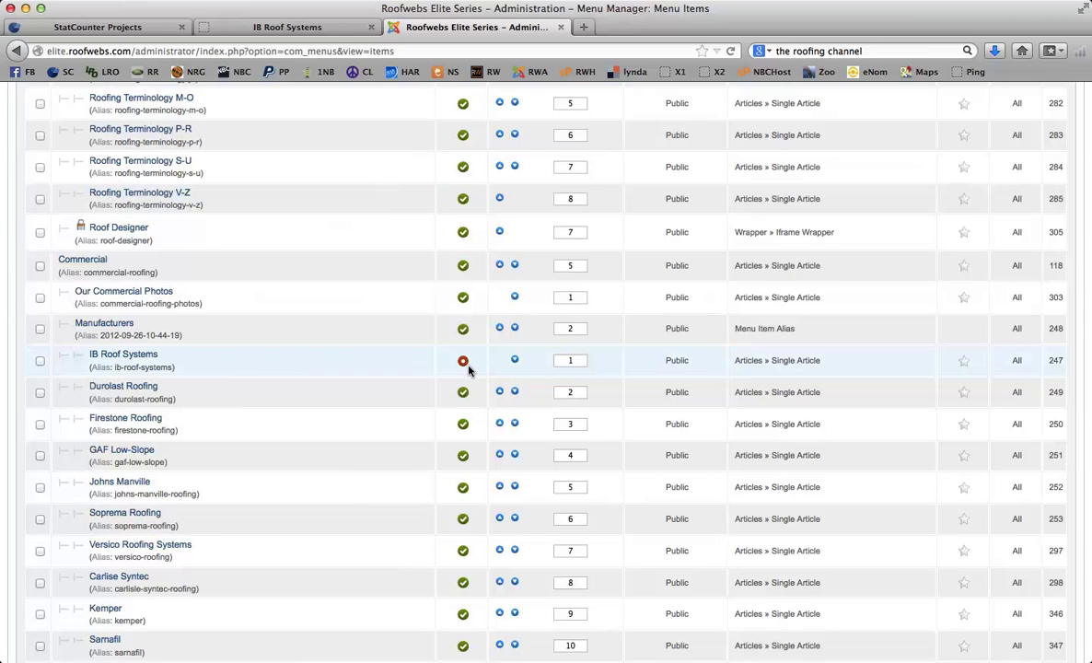
- Open the Commercial page on the public site and check its manufacturers list and page content for IB Roof Systems
left_click(267, 28)
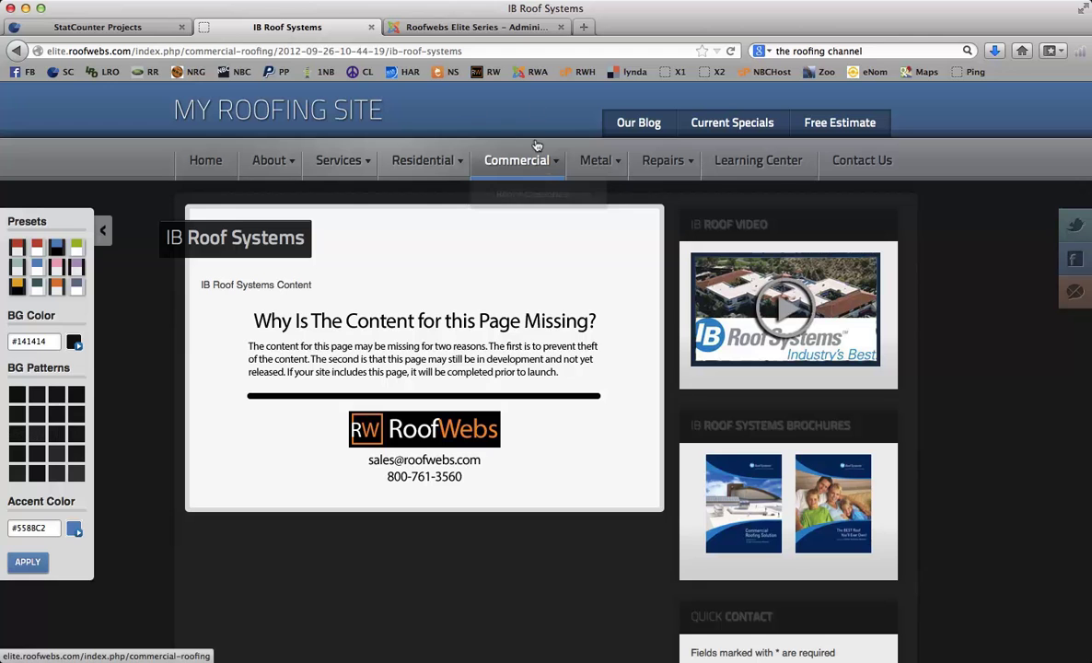
left_click(486, 160)
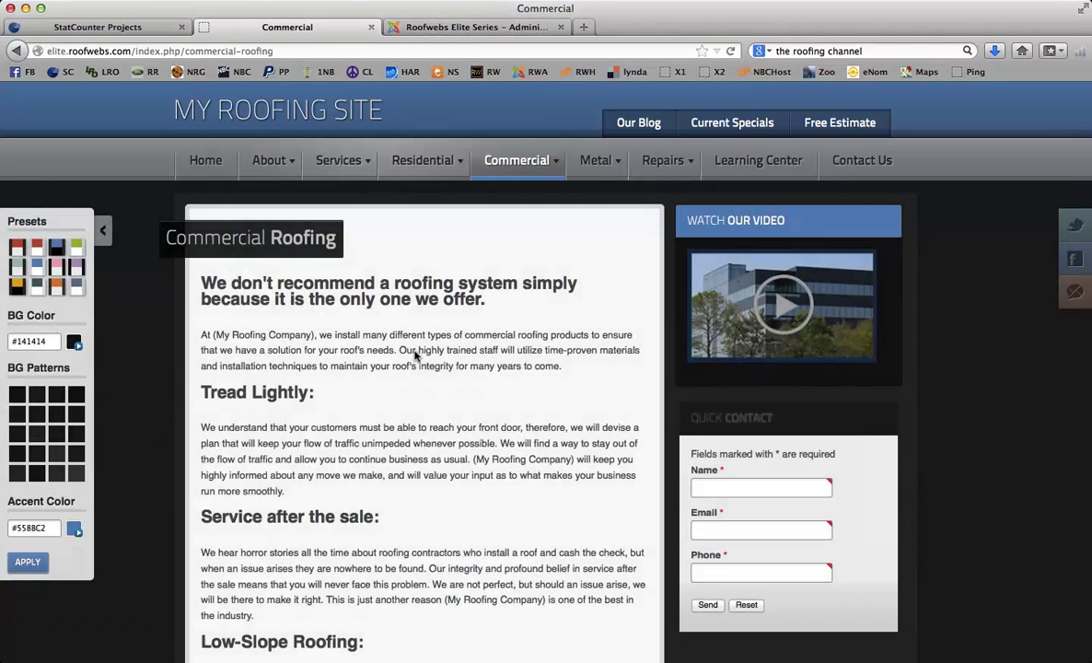
mouse_move(472, 161)
mouse_move(524, 227)
scroll(352, 322, "down", 15)
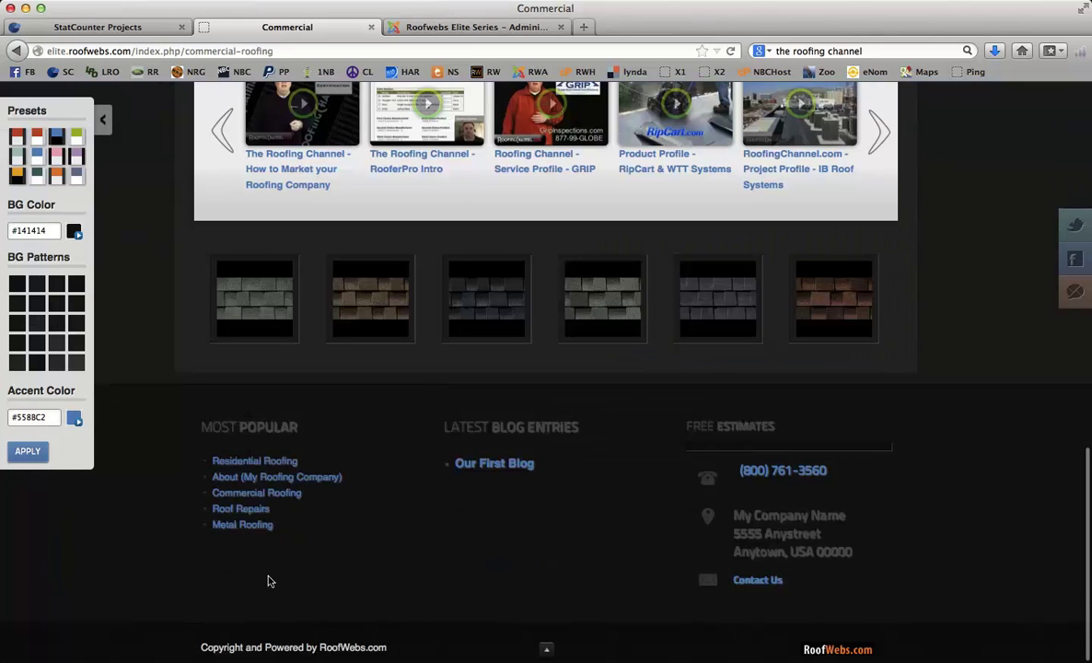
scroll(345, 494, "up", 20)
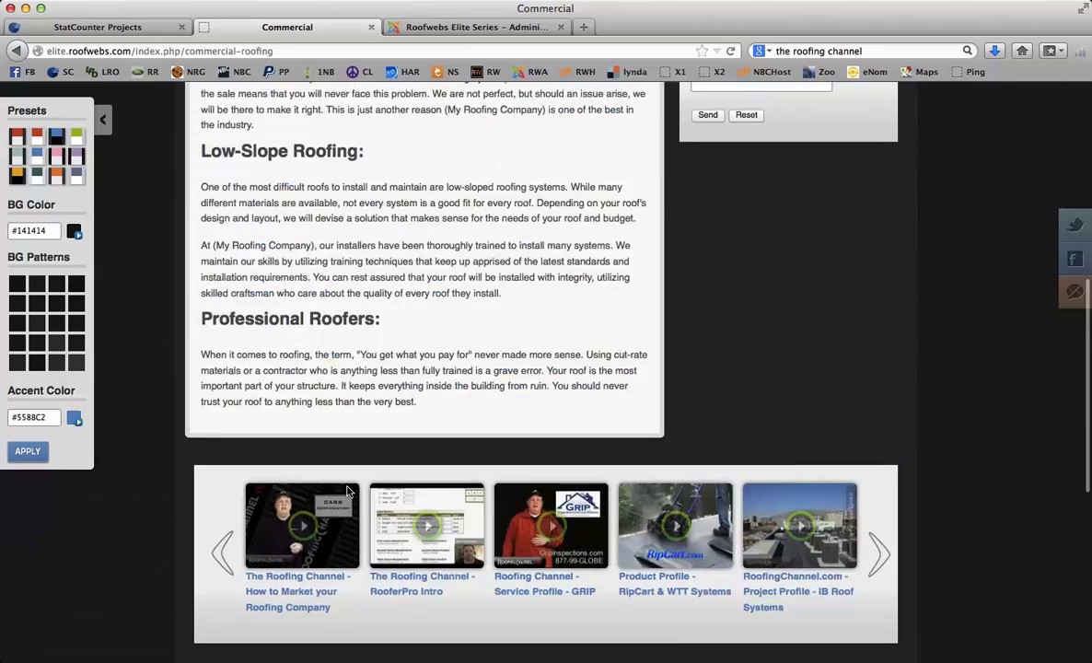
- Return to the administration and open the Article Manager
left_click(471, 27)
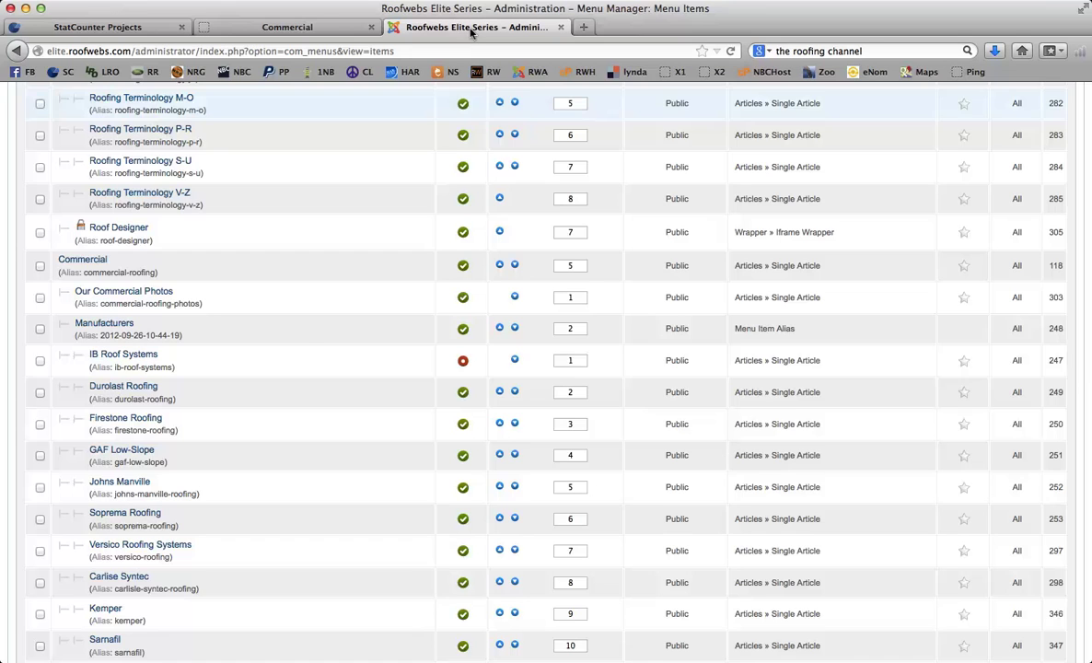
scroll(302, 366, "up", 15)
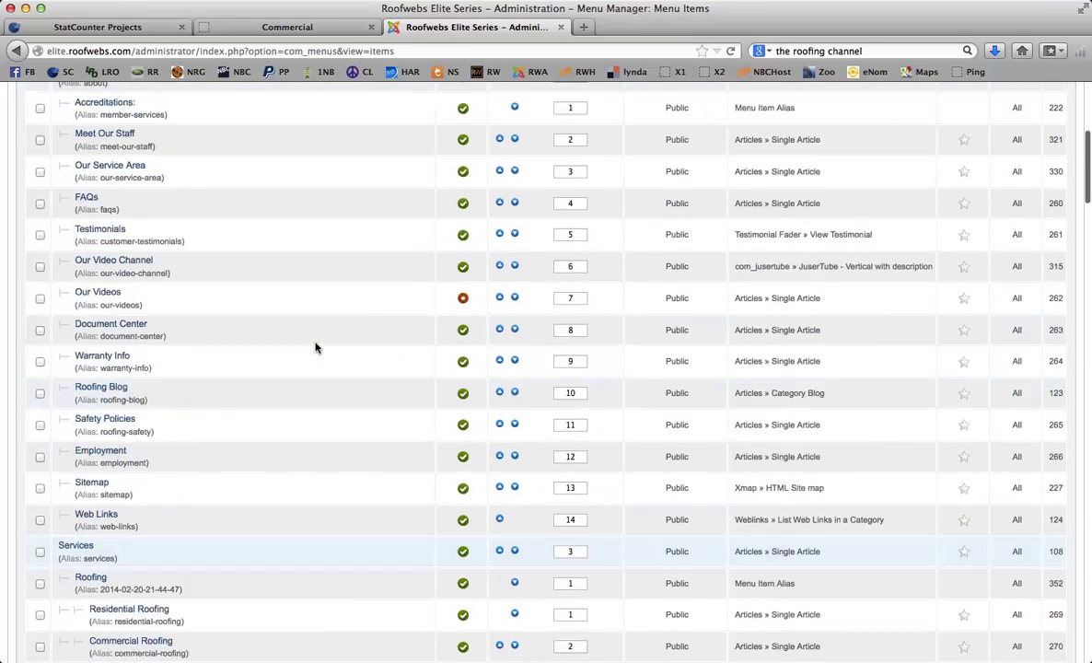
scroll(315, 347, "up", 5)
mouse_move(158, 142)
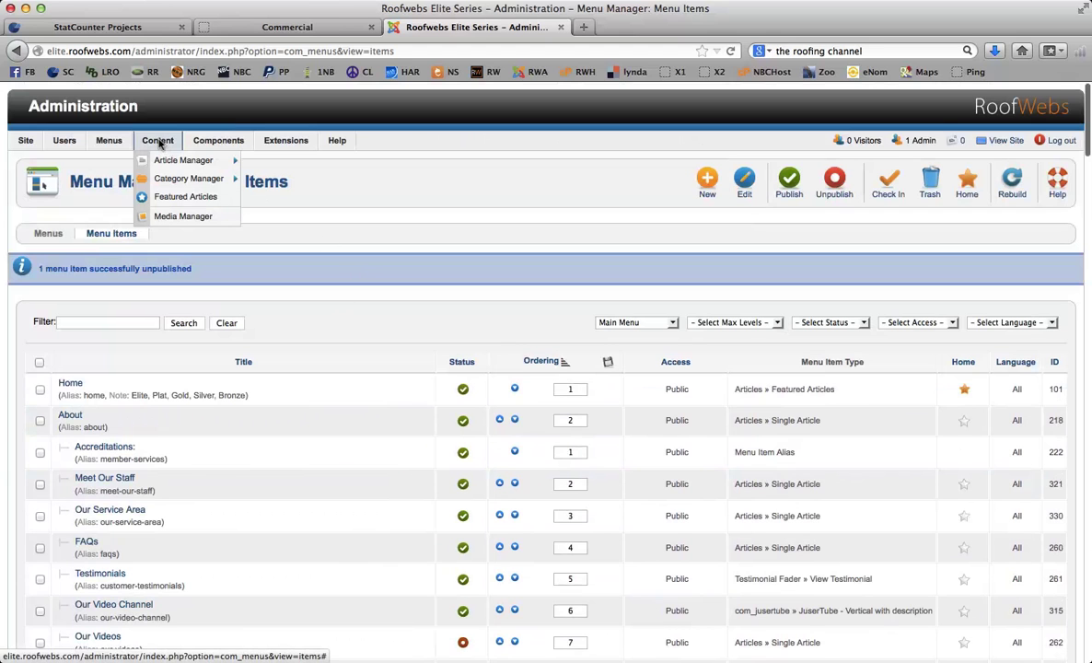
left_click(161, 161)
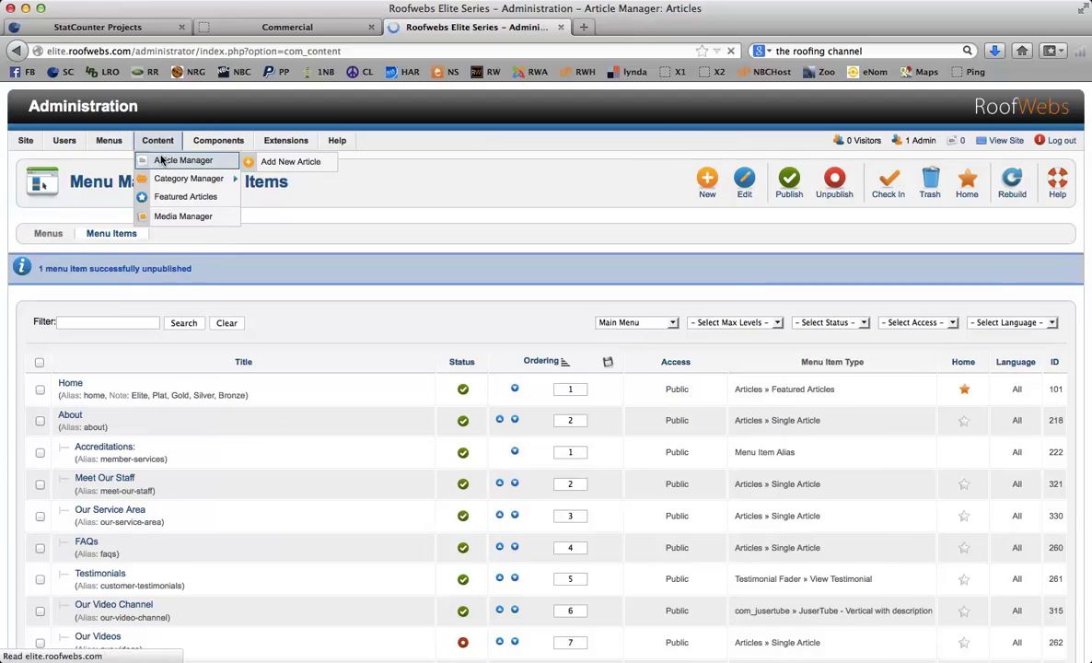
- Unpublish the IB Roof Systems article and check its status in the article list
scroll(315, 310, "down", 20)
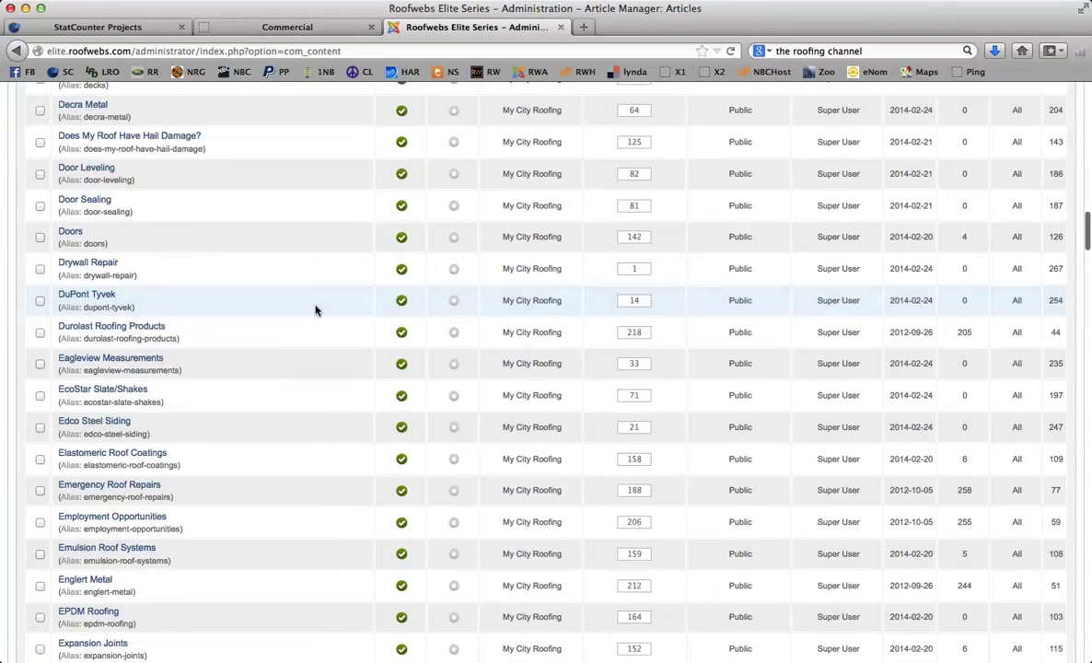
scroll(315, 310, "down", 5)
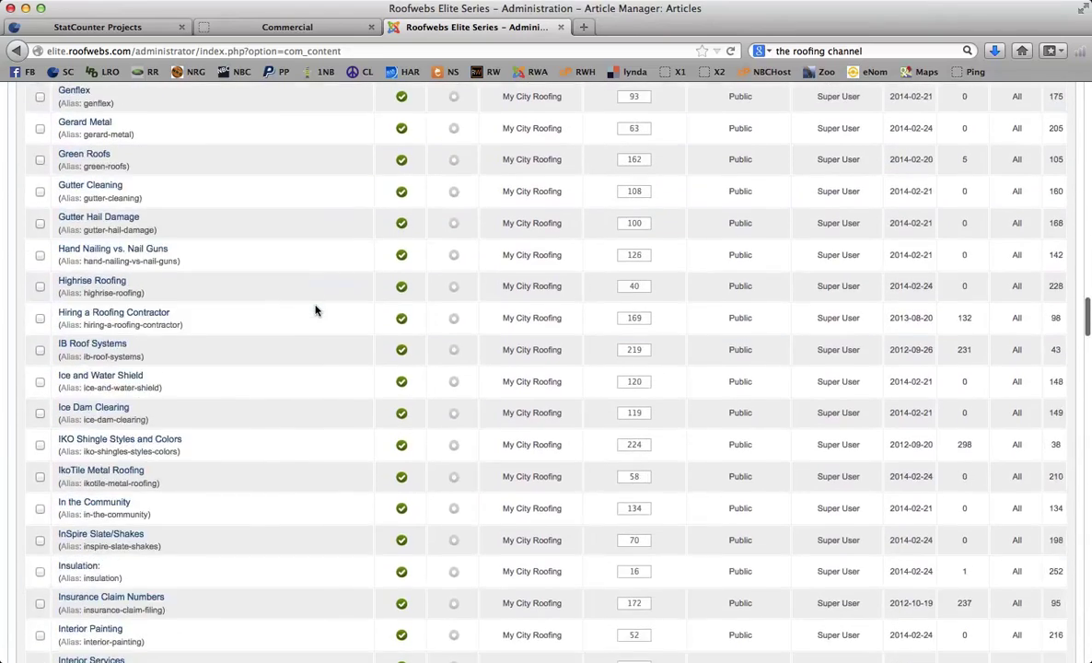
scroll(314, 310, "up", 20)
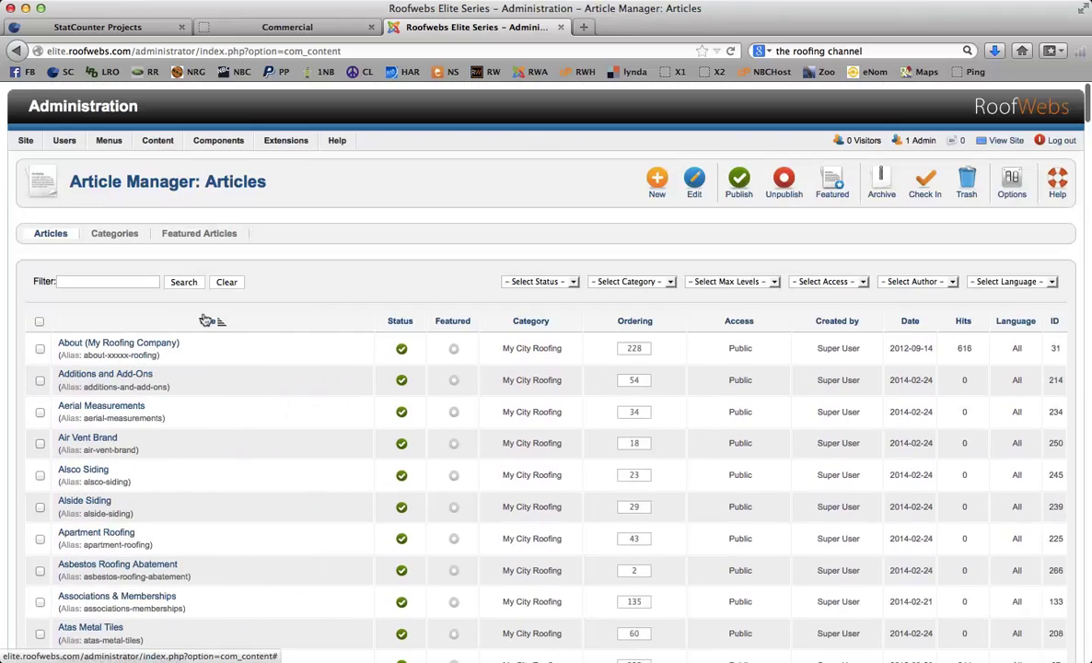
scroll(294, 318, "down", 20)
scroll(294, 319, "down", 5)
scroll(295, 318, "up", 4)
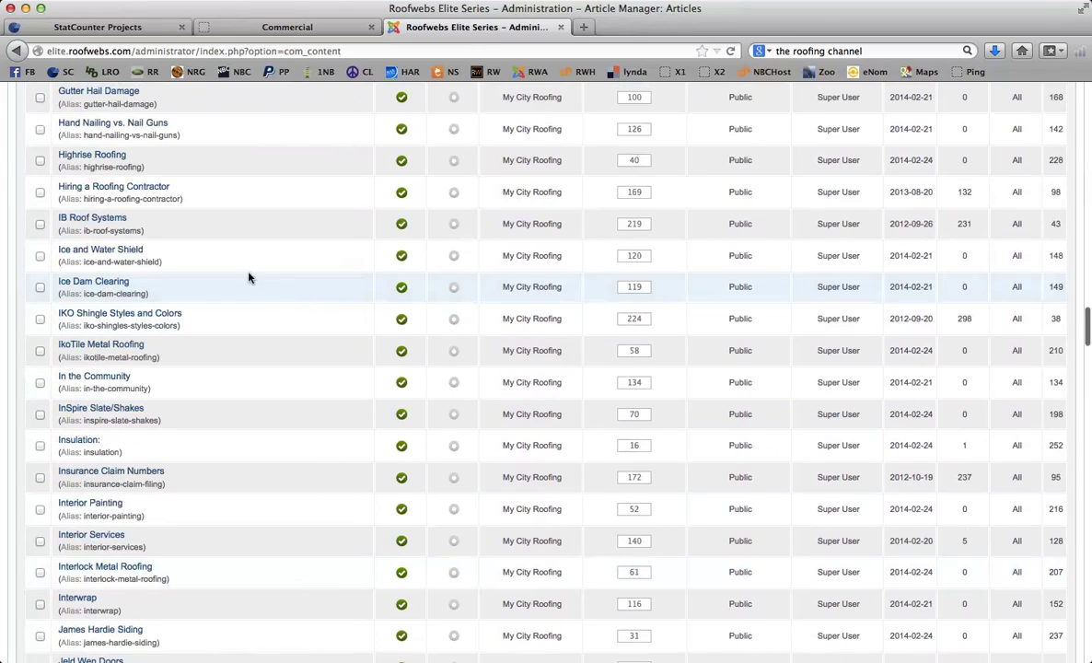
left_click(39, 224)
left_click(399, 224)
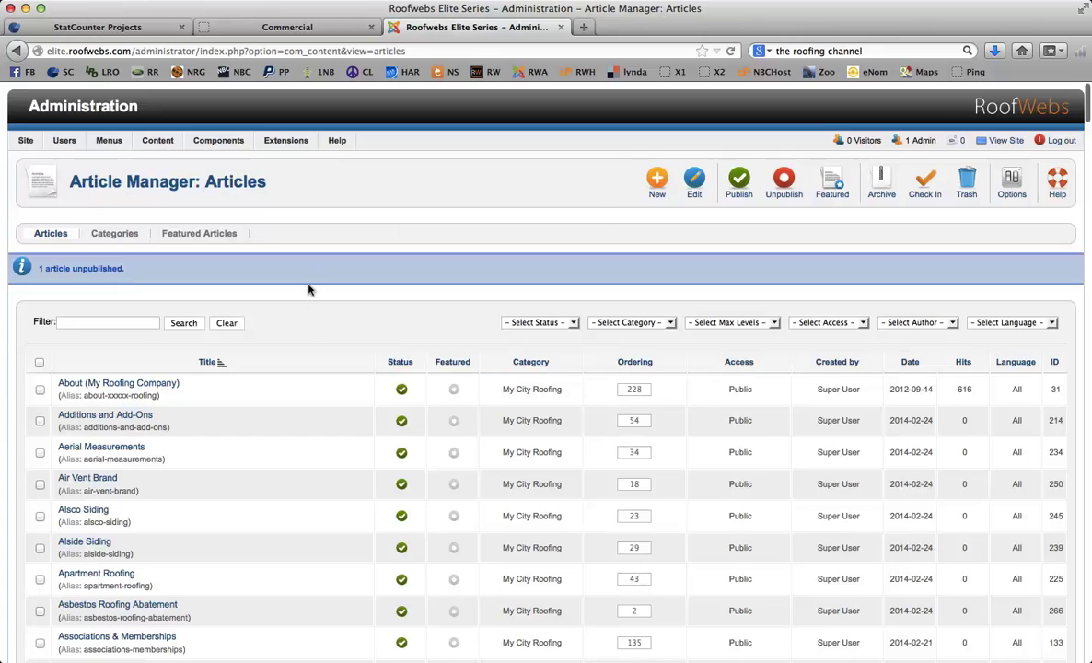
scroll(310, 289, "down", 10)
scroll(310, 289, "down", 15)
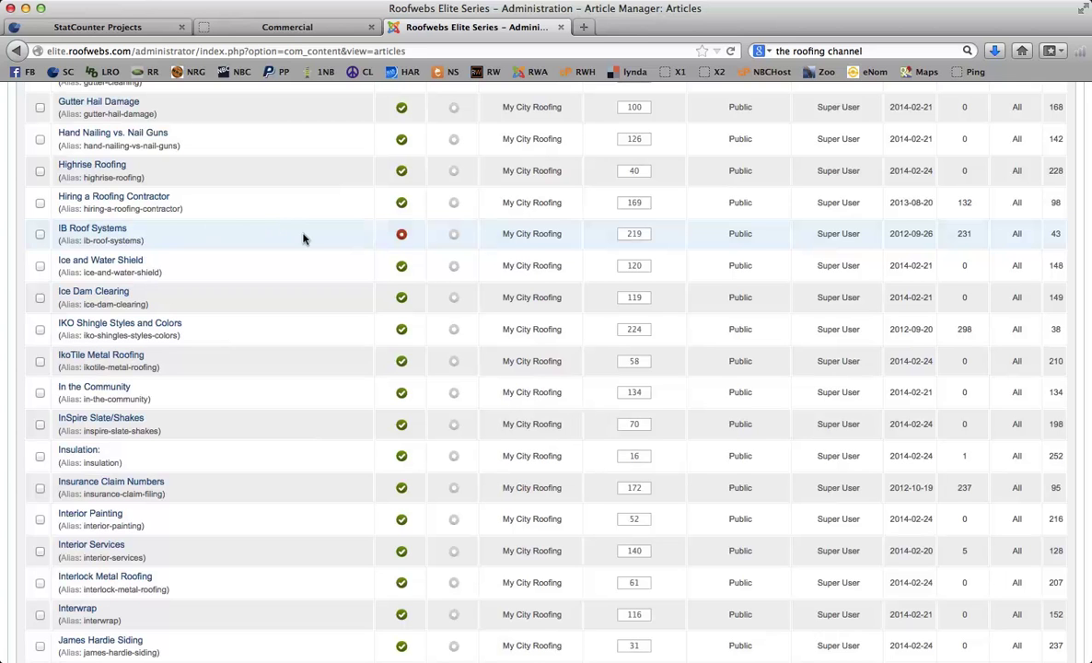
- Publish the IB Roof Systems article again
scroll(290, 246, "up", 10)
scroll(290, 246, "up", 10)
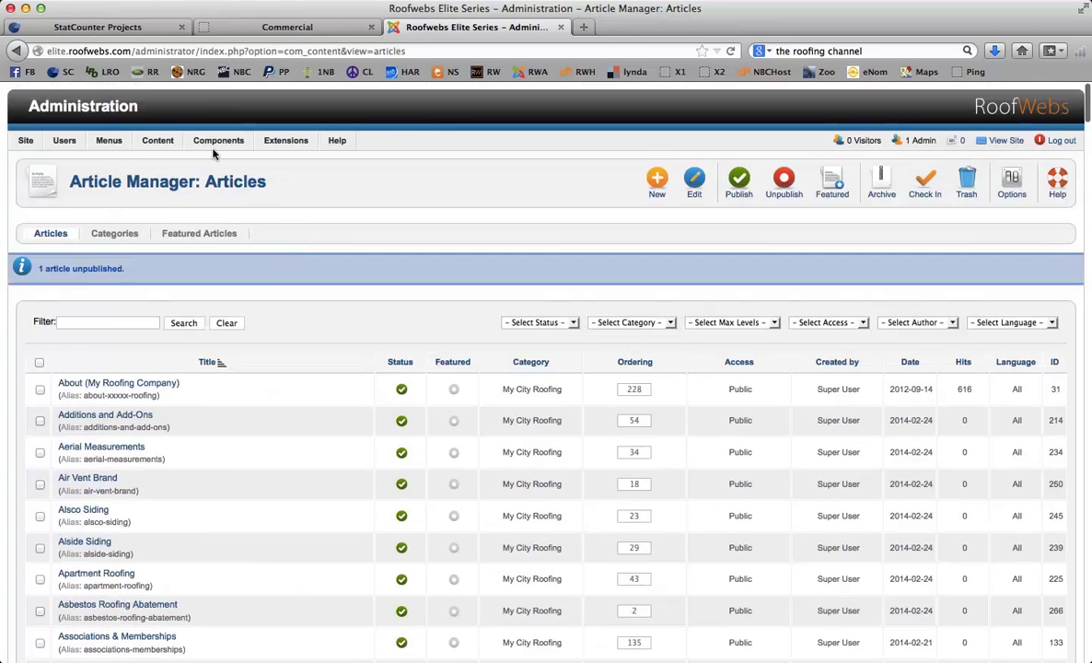
scroll(314, 329, "down", 15)
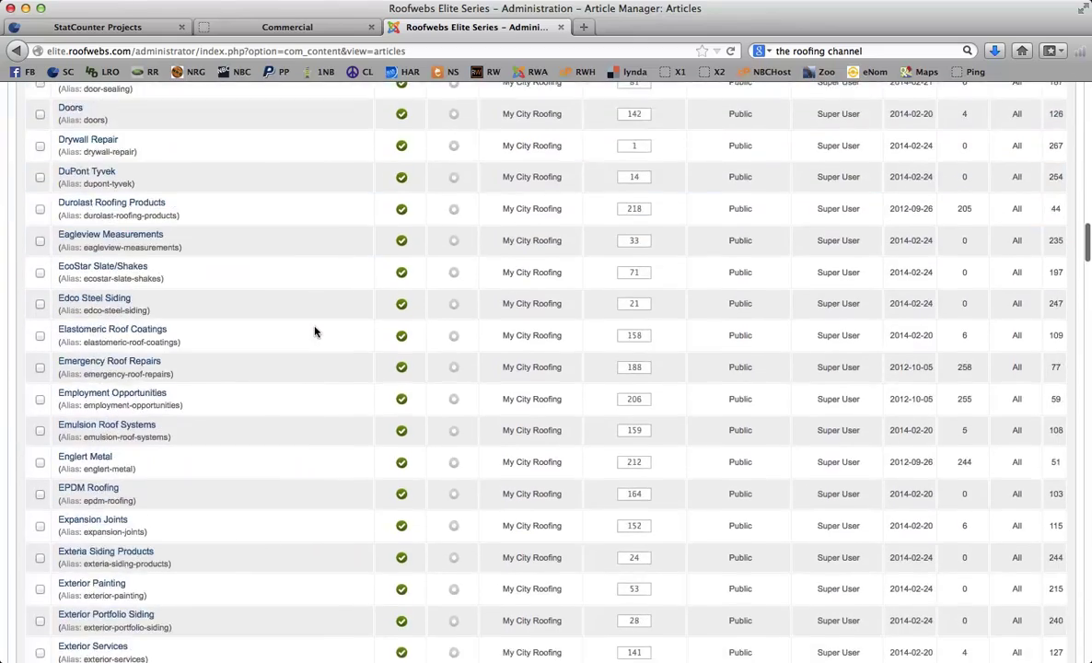
scroll(314, 331, "up", 1)
scroll(314, 331, "down", 12)
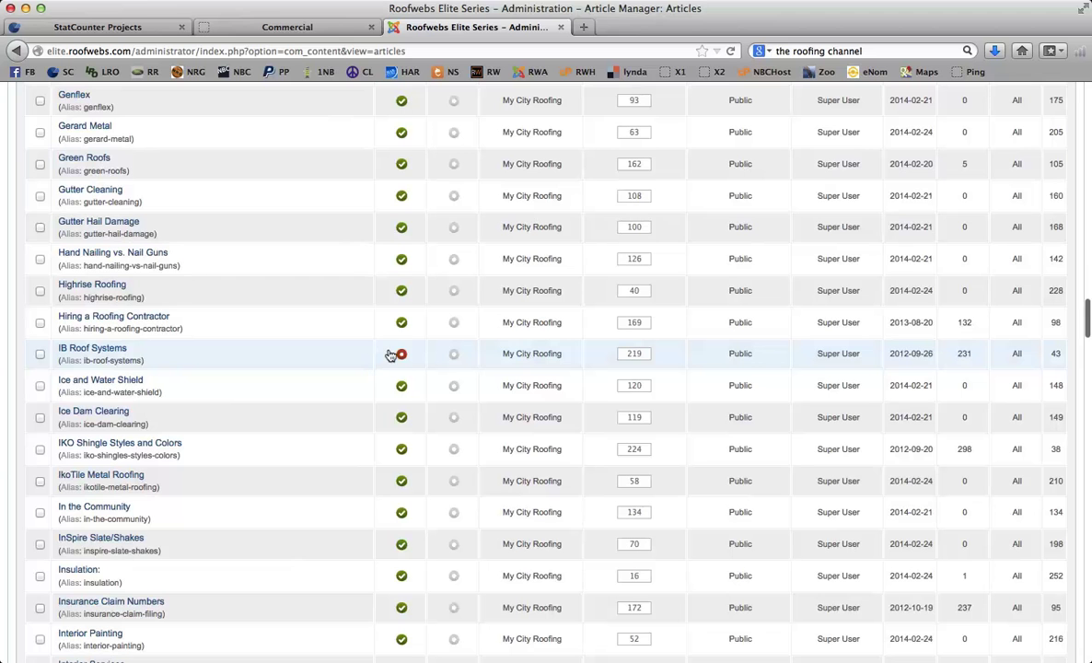
left_click(396, 355)
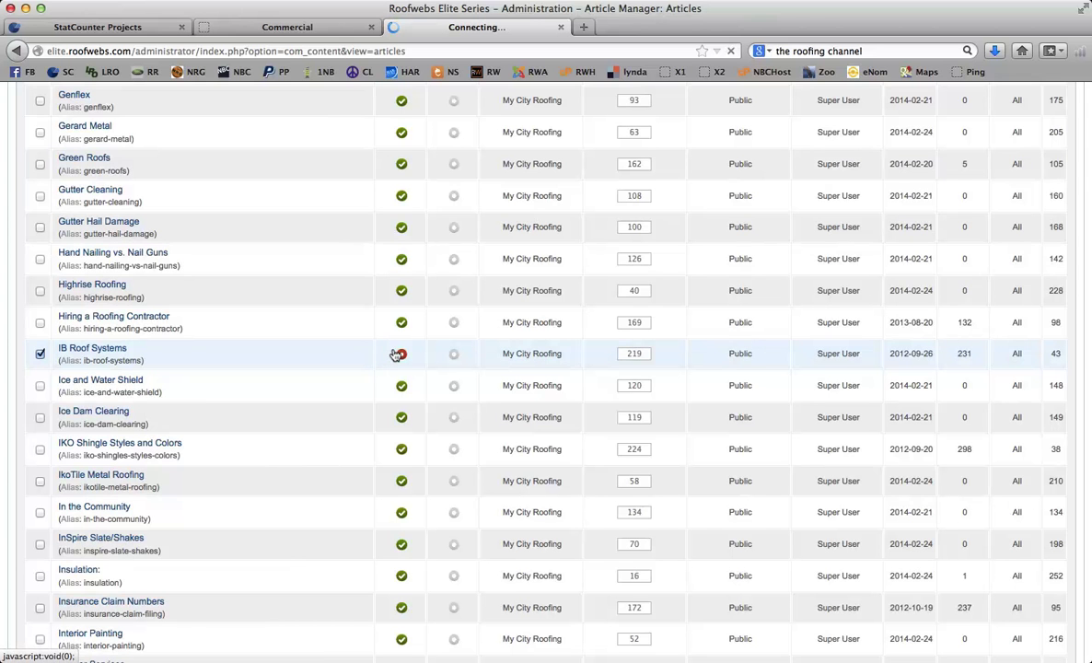
- Check the IB Roof Systems article's status in the article list
scroll(300, 355, "down", 15)
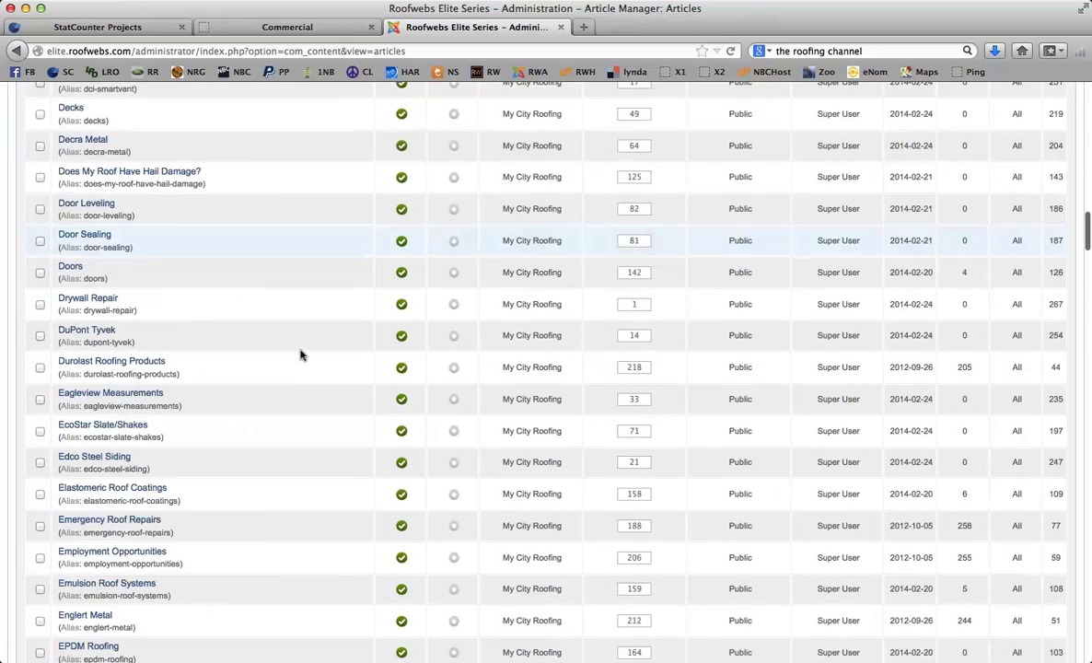
scroll(300, 355, "down", 15)
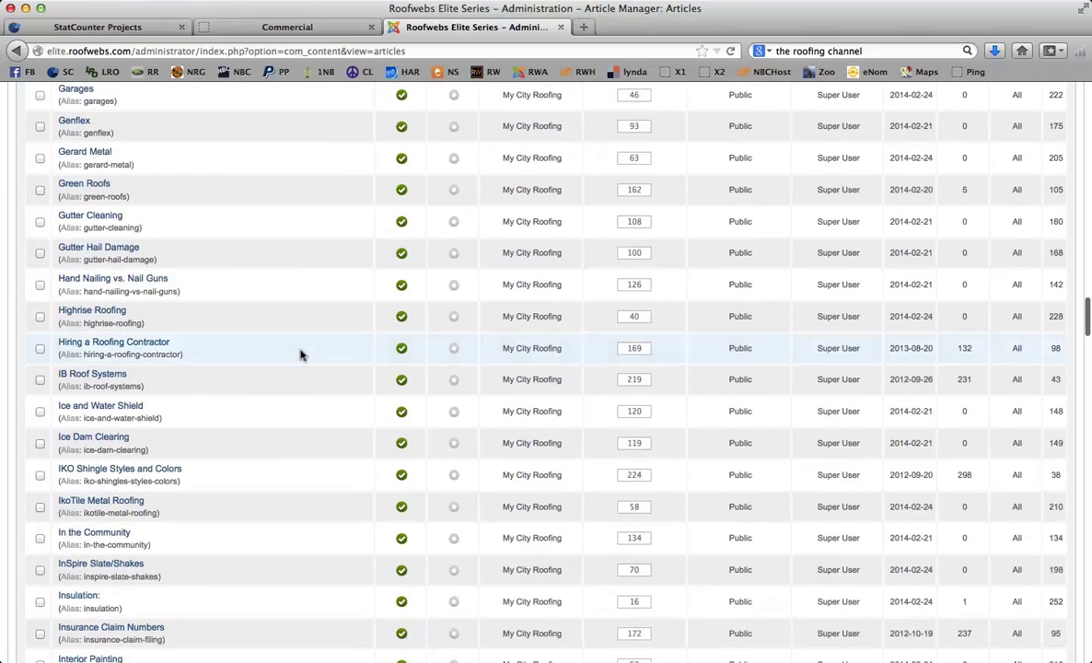
scroll(300, 356, "down", 5)
scroll(195, 280, "up", 3)
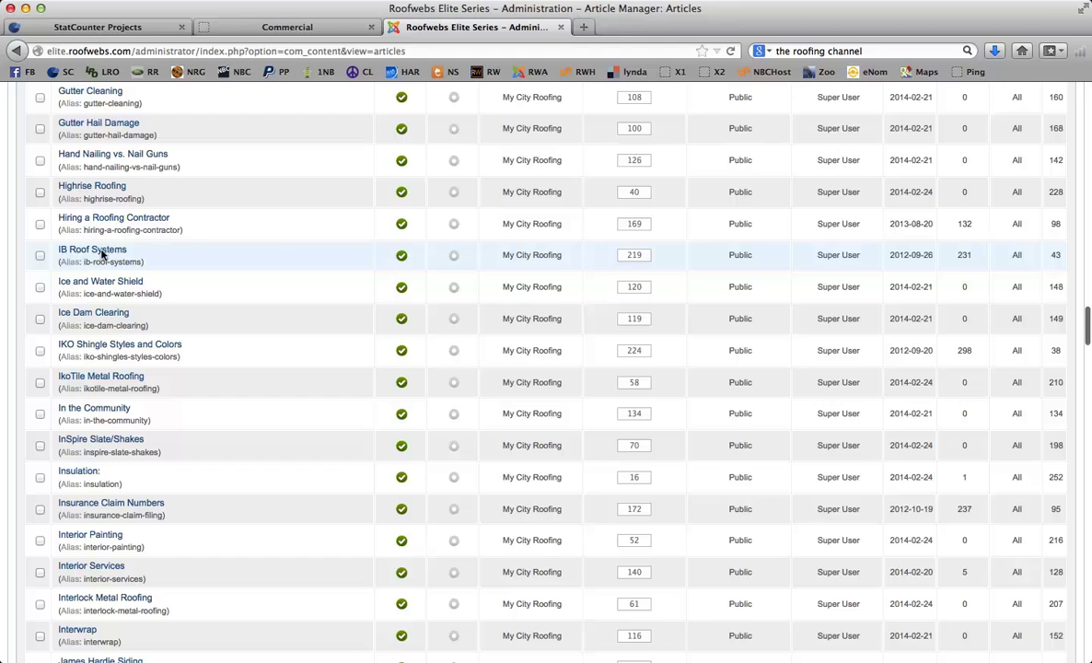
- Open the Main Menu's items and publish the IB Roof Systems item under Commercial > Manufacturers
scroll(297, 390, "up", 20)
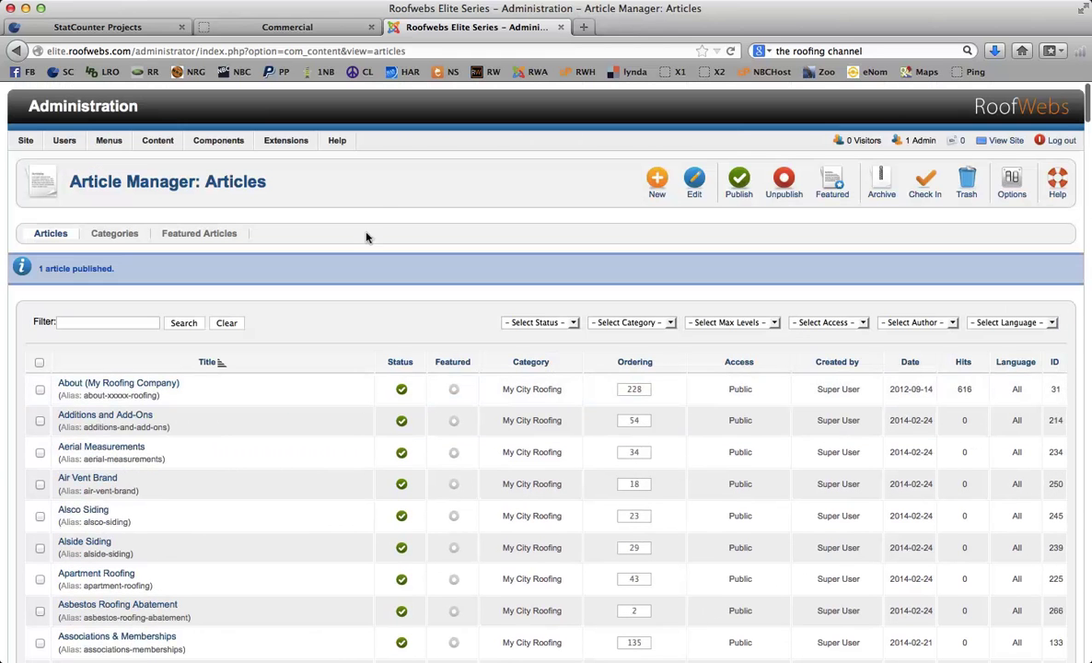
mouse_move(107, 140)
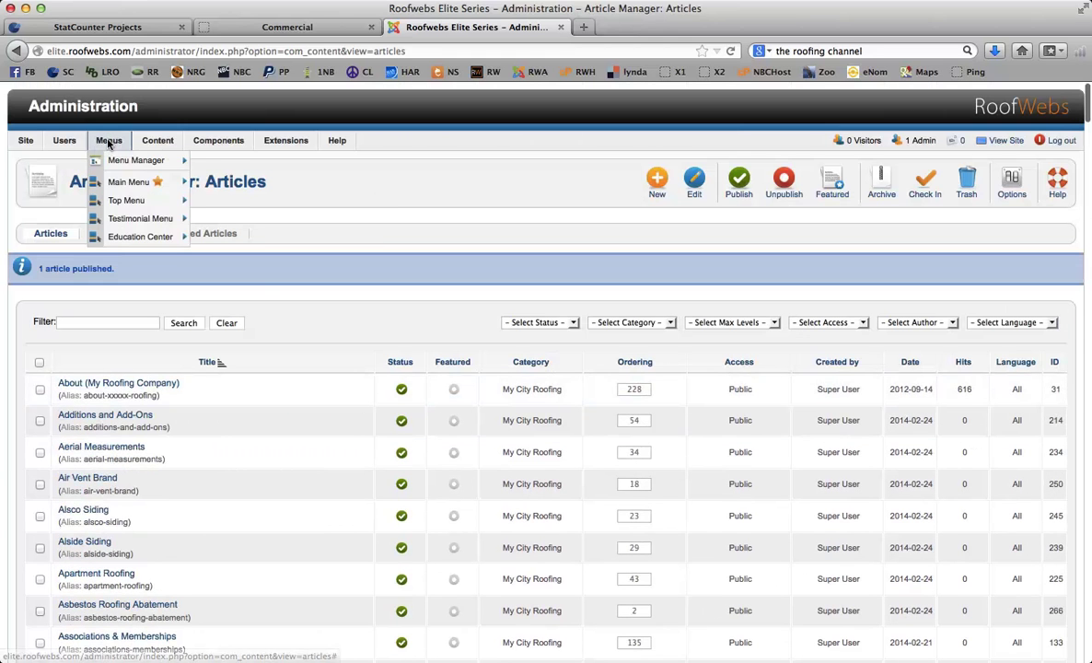
left_click(110, 177)
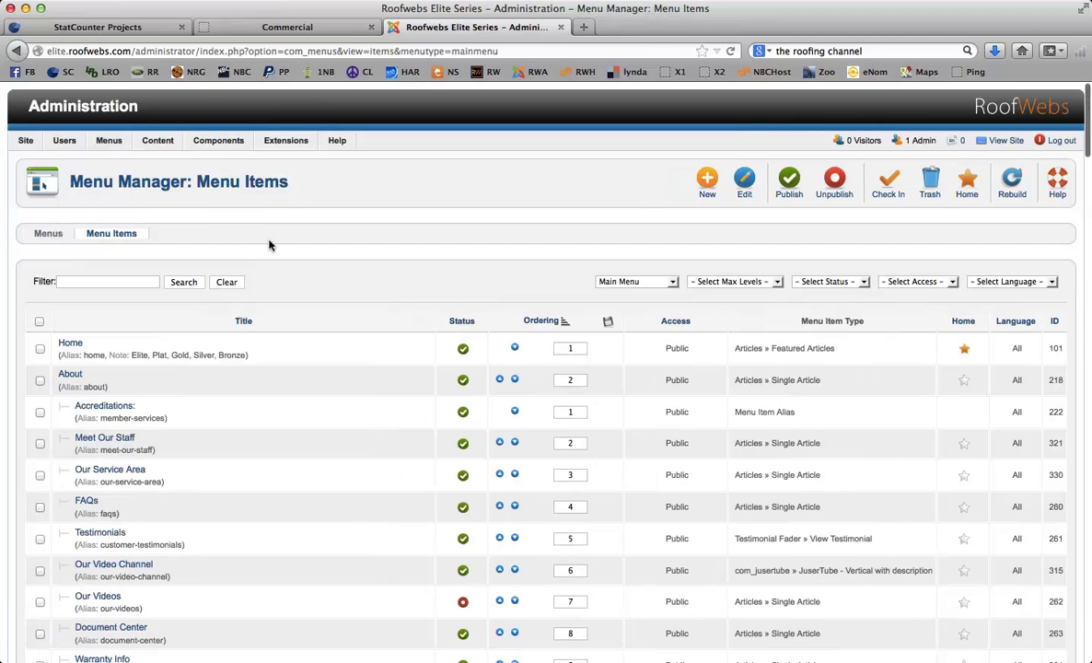
scroll(312, 267, "down", 15)
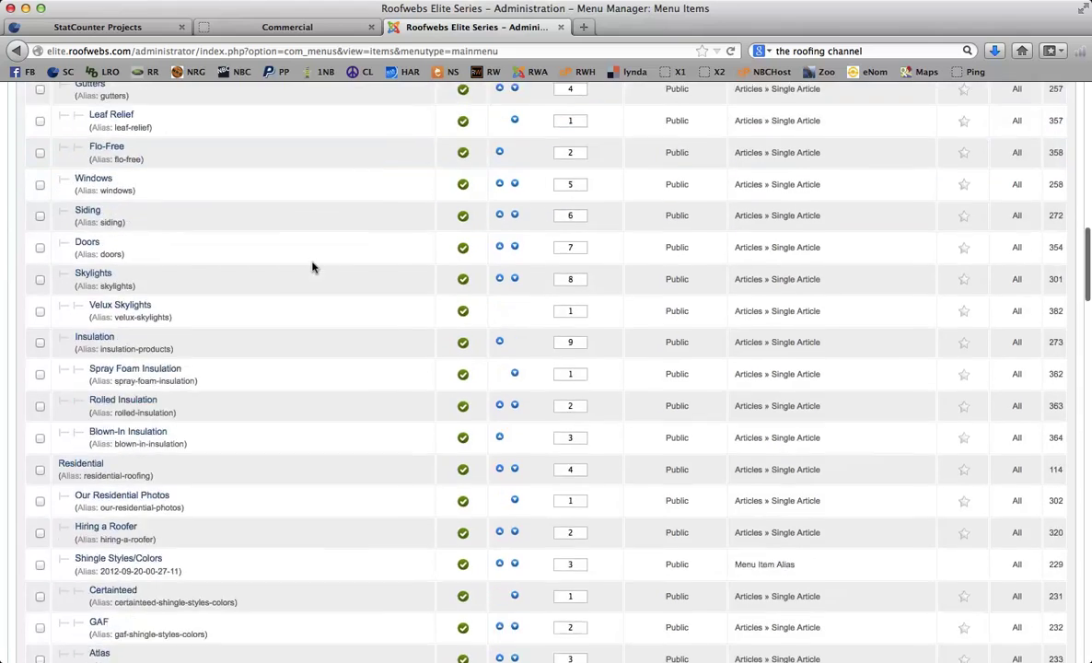
scroll(312, 268, "down", 15)
scroll(132, 226, "up", 5)
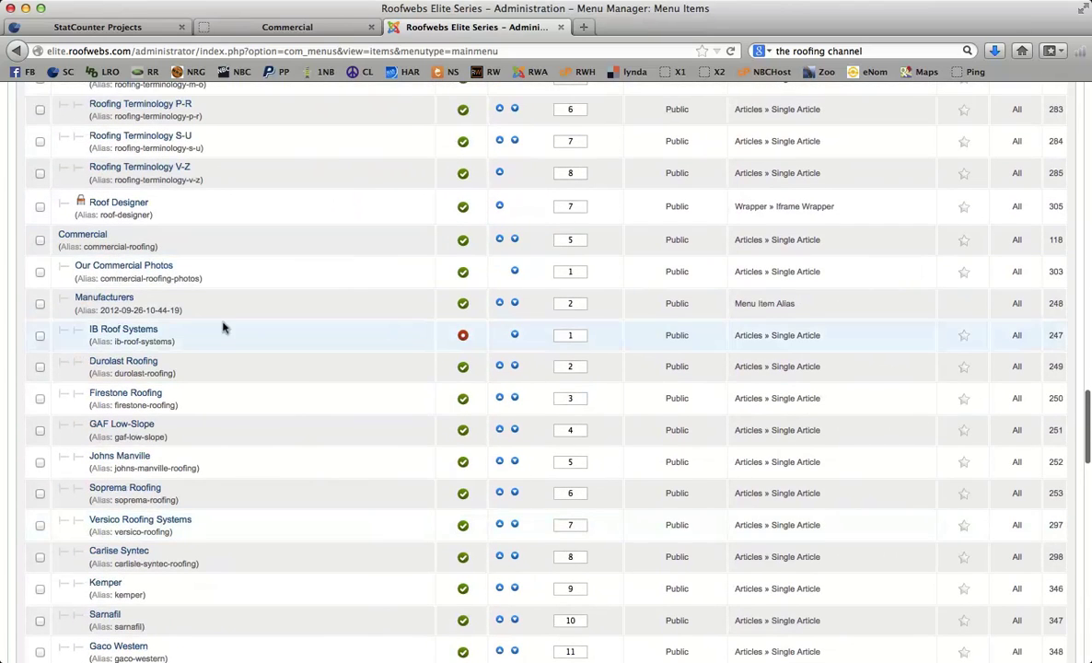
left_click(462, 335)
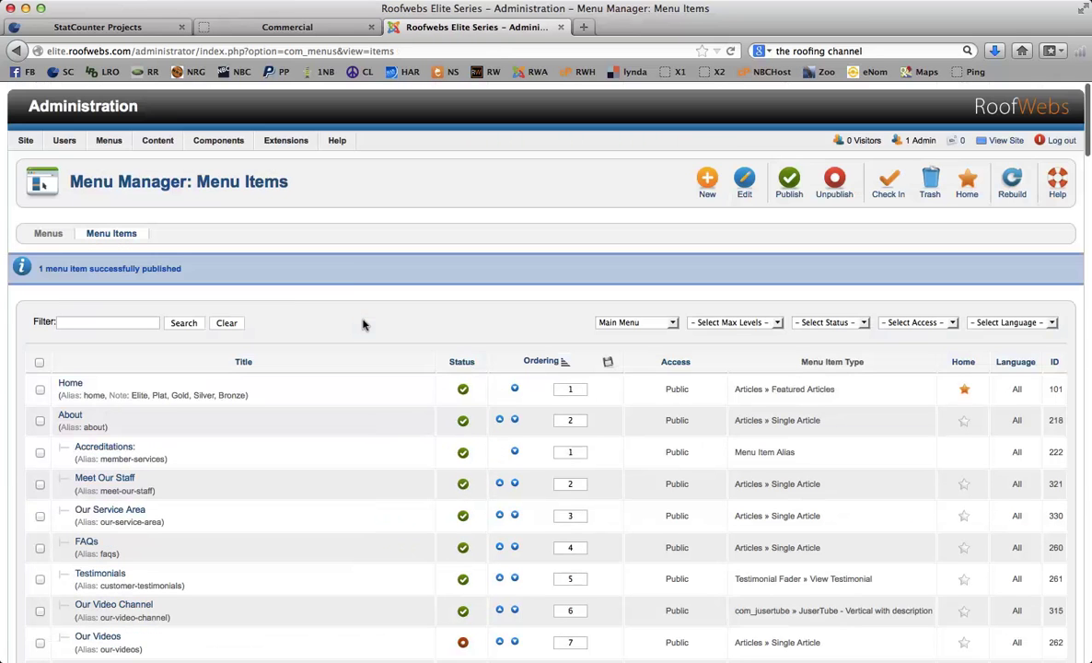
- Reload the public site's Commercial page and check its Manufacturers submenu for IB Roof Systems
left_click(274, 31)
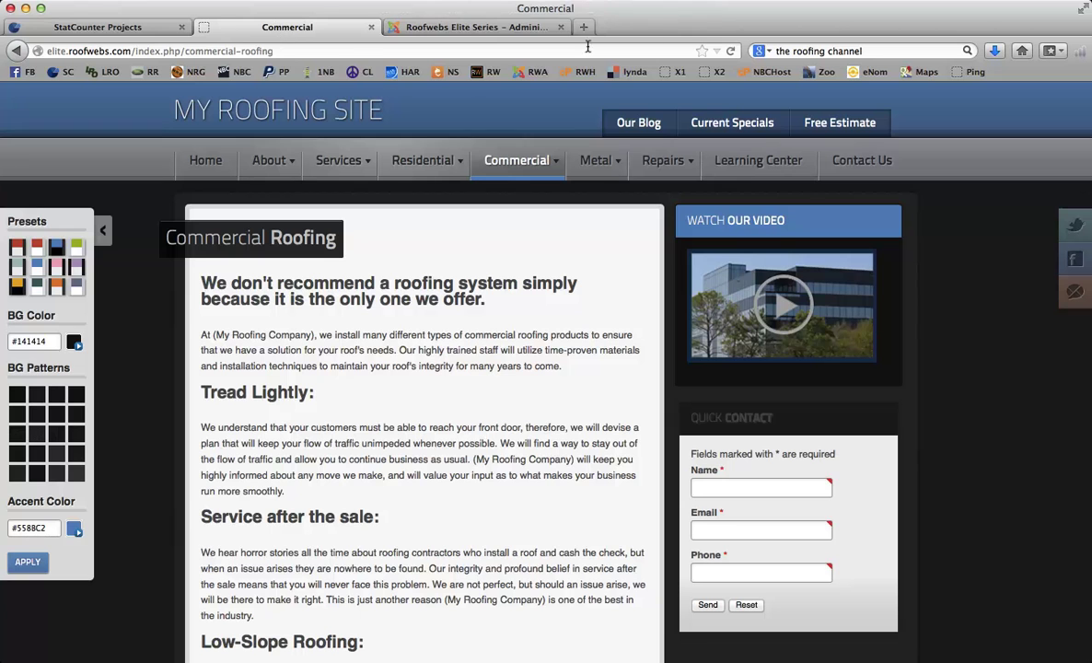
left_click(729, 50)
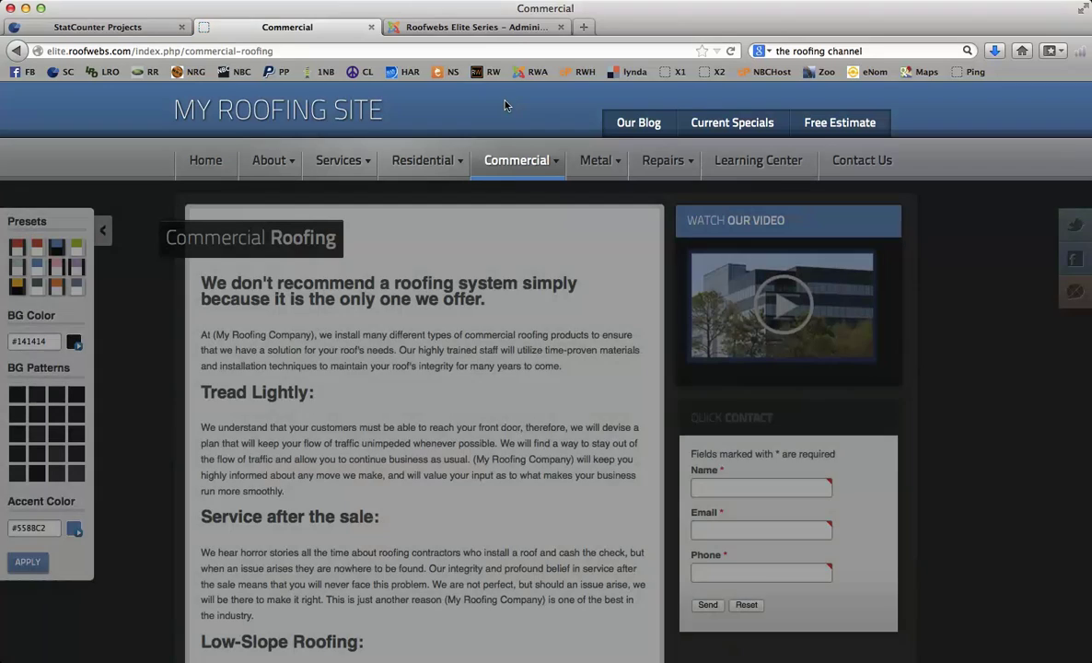
mouse_move(519, 163)
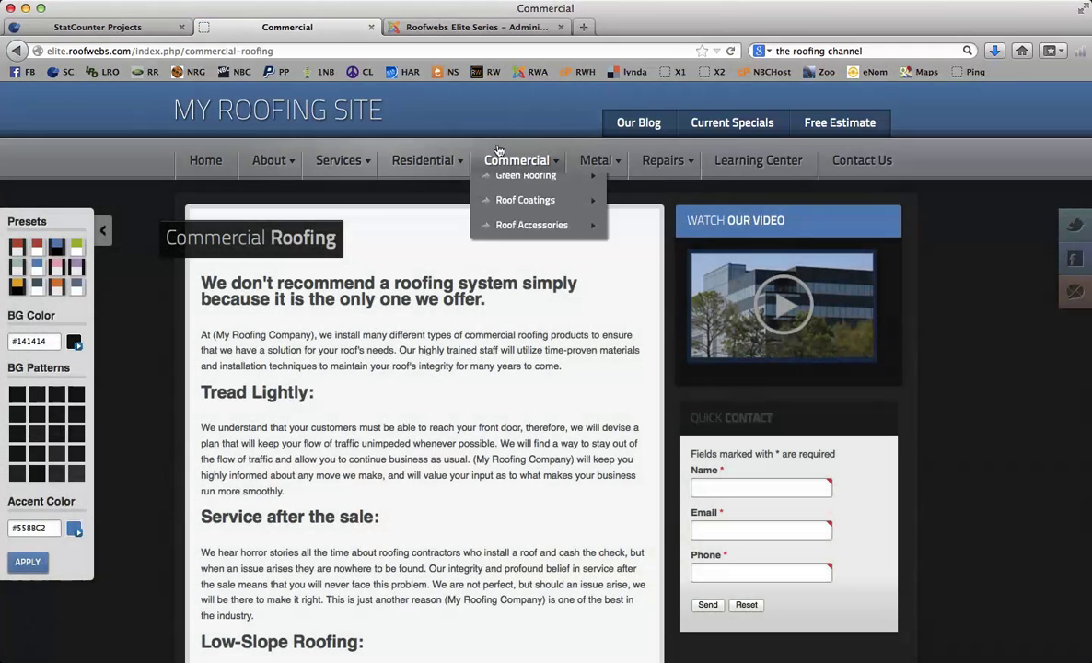
mouse_move(571, 225)
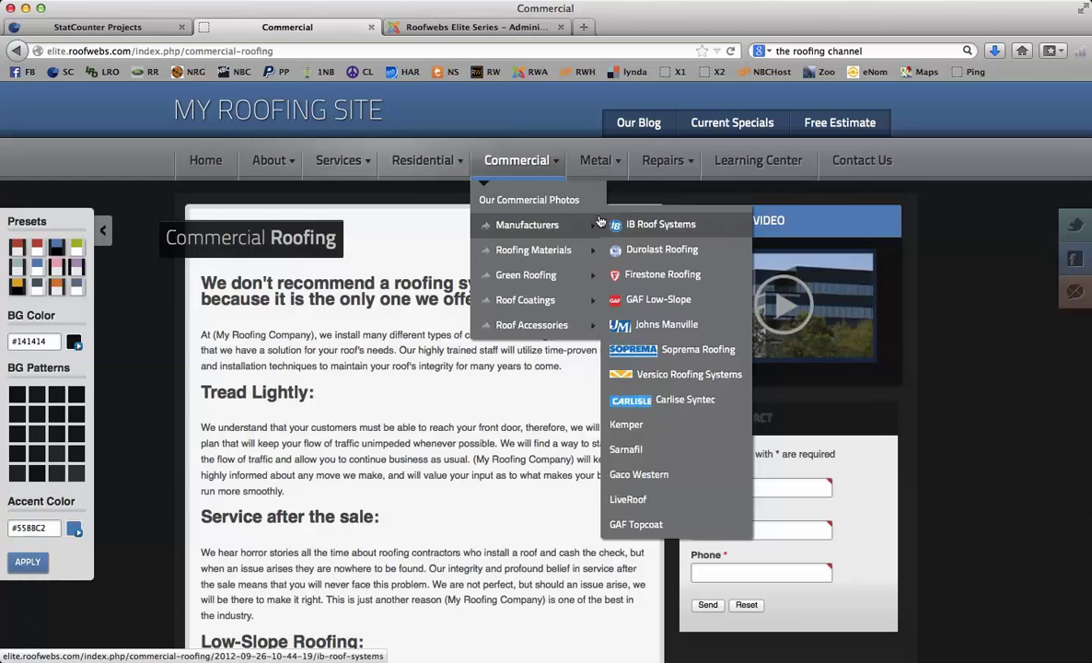
- Return to the administration's menu items and open the IB Roof Systems item under Manufacturers for editing
left_click(454, 24)
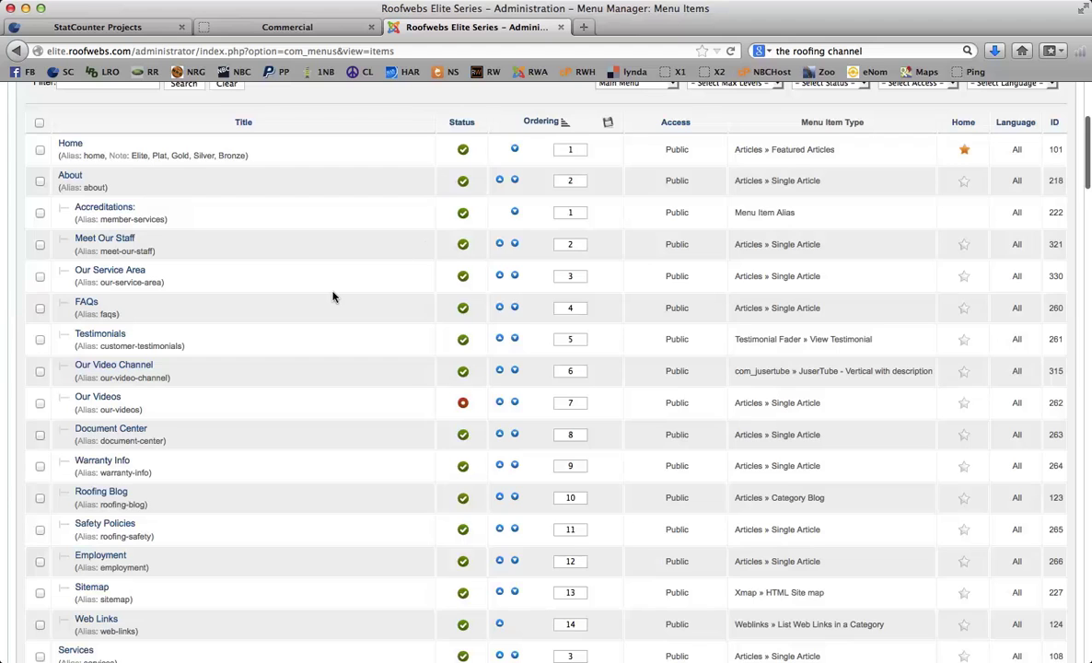
scroll(346, 294, "down", 20)
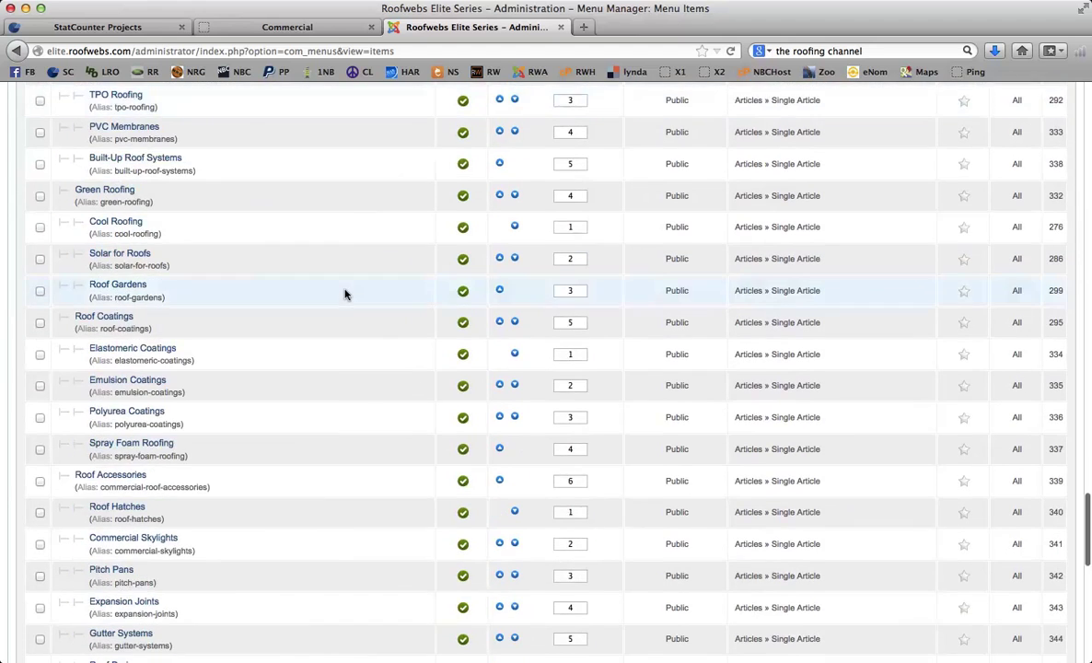
scroll(346, 294, "down", 5)
scroll(346, 293, "up", 10)
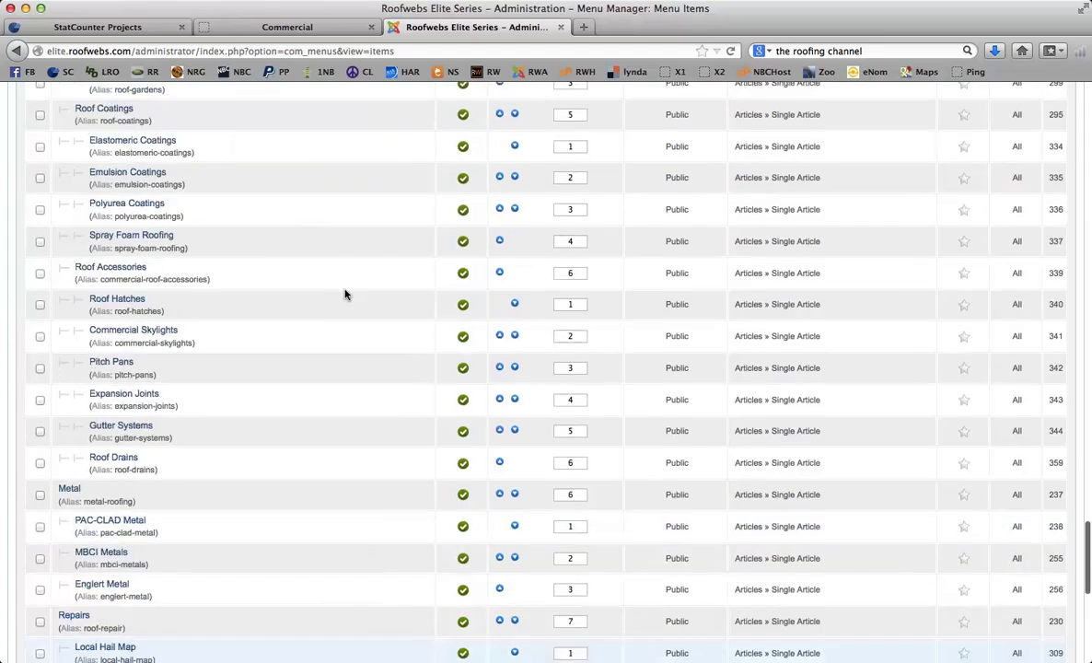
scroll(346, 294, "up", 8)
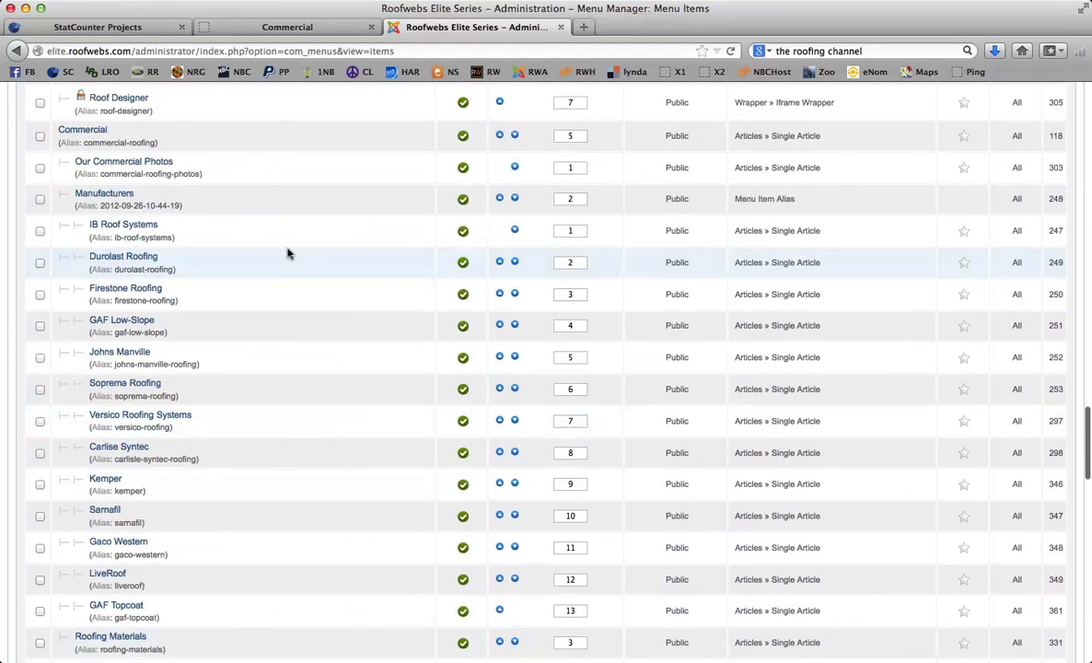
left_click(123, 225)
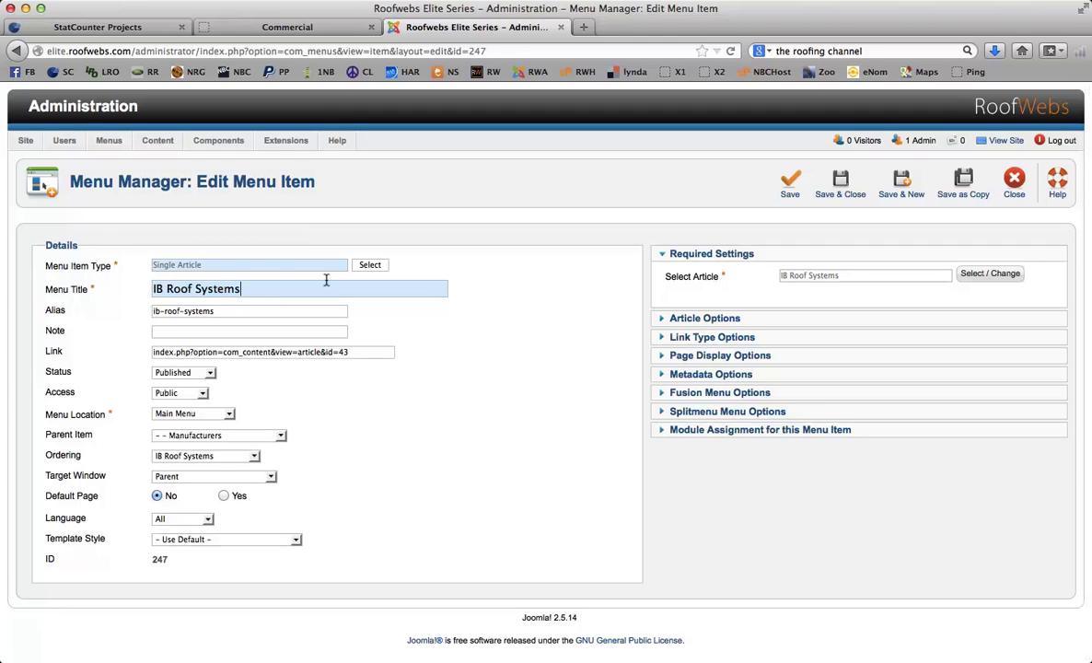
- Examine the menu item's alias and browse the parent item choices around Manufacturers and the other Commercial submenus
left_click_drag(334, 304, 158, 306)
left_click(373, 310)
left_click(280, 435)
scroll(267, 552, "down", 5)
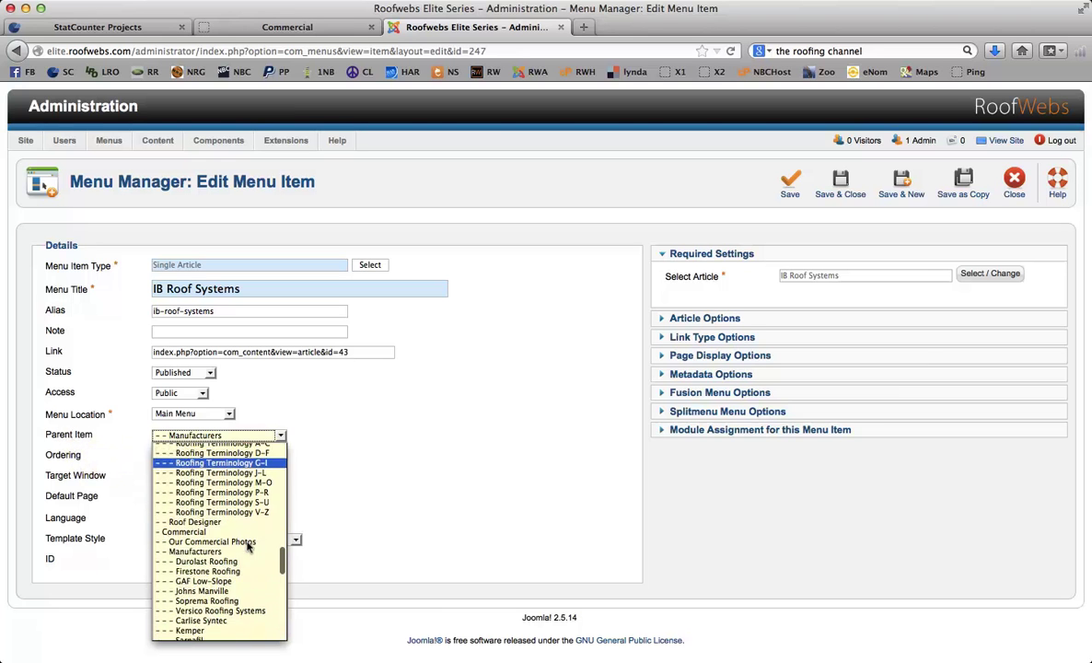
scroll(247, 547, "up", 1)
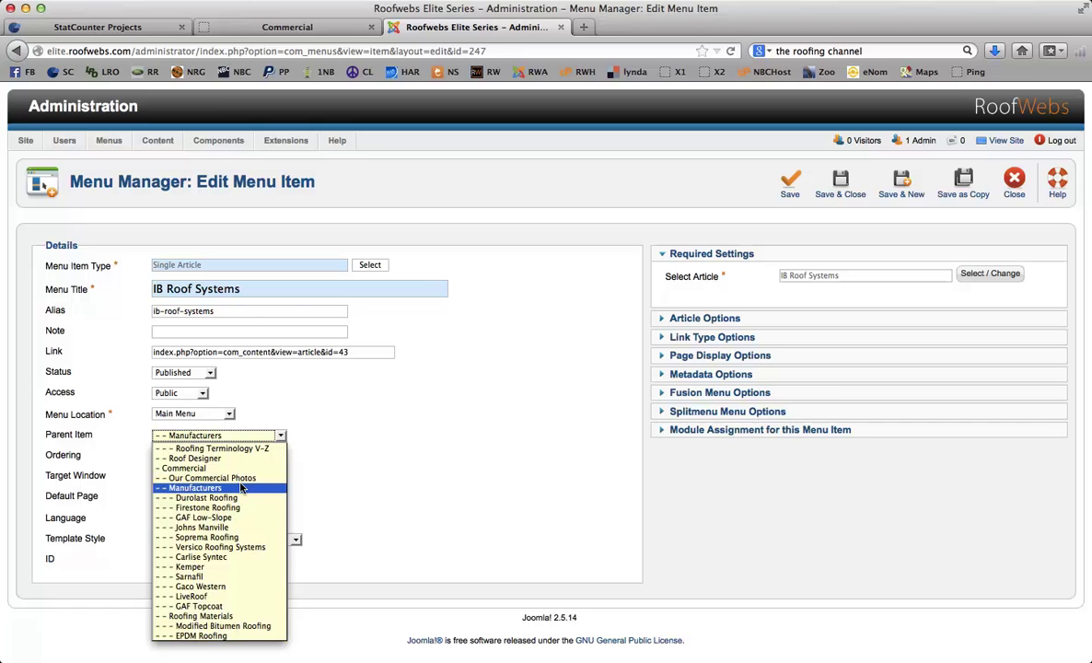
scroll(242, 488, "down", 6)
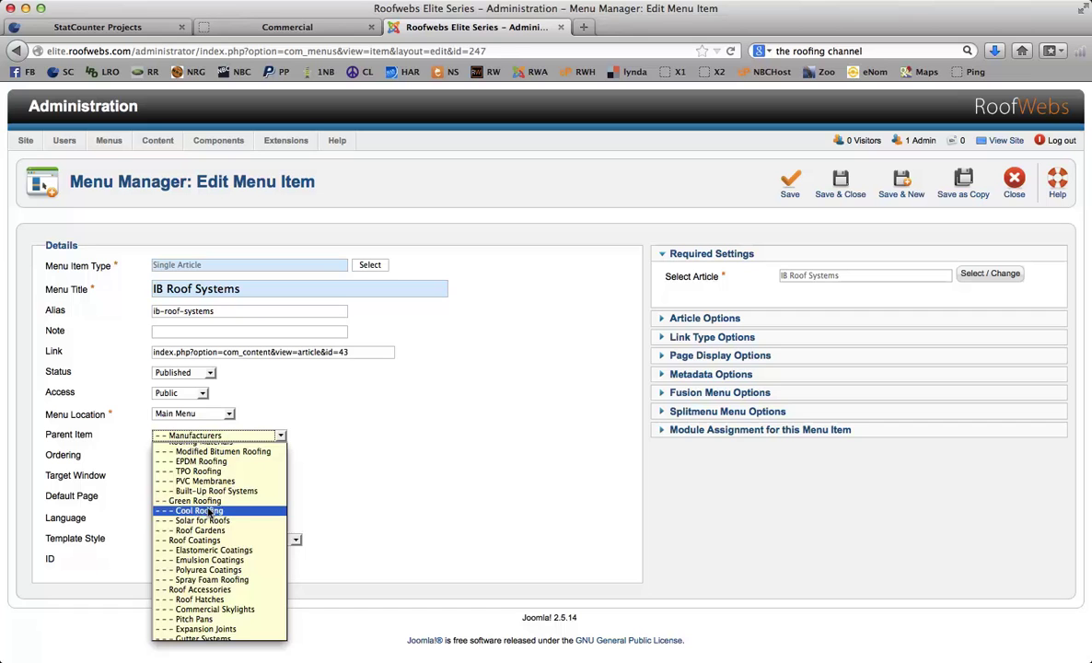
scroll(210, 512, "up", 5)
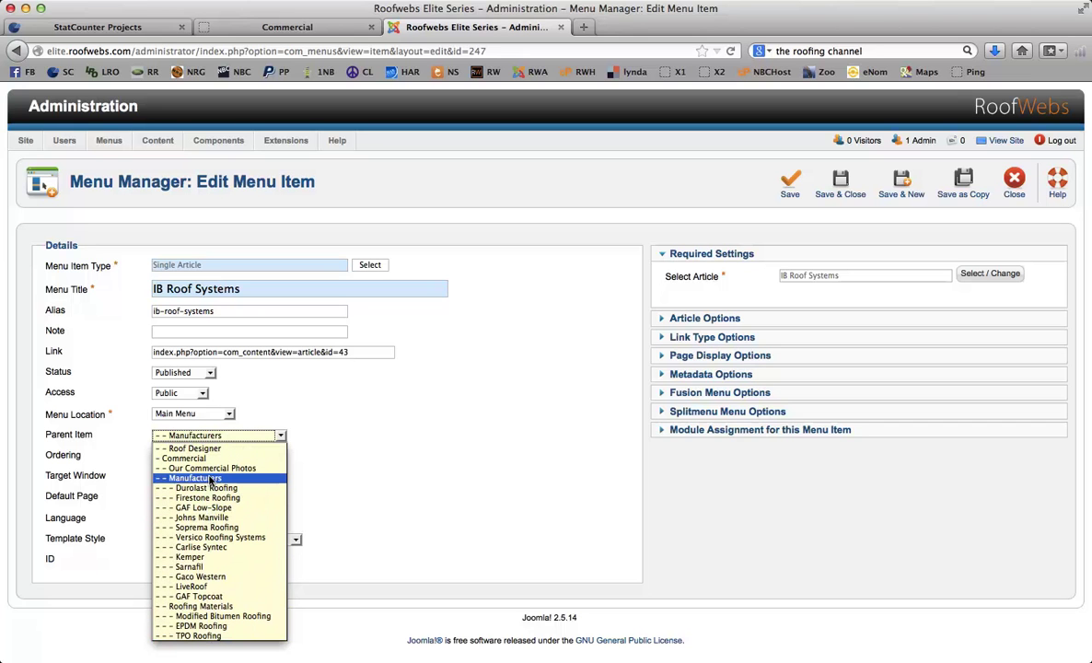
left_click(587, 220)
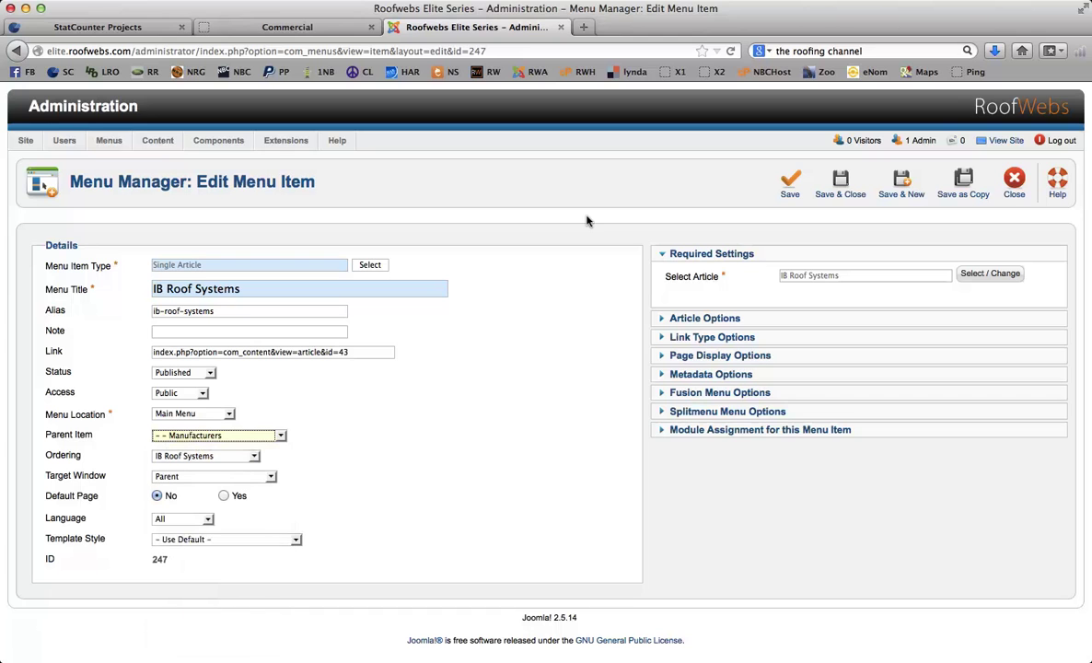